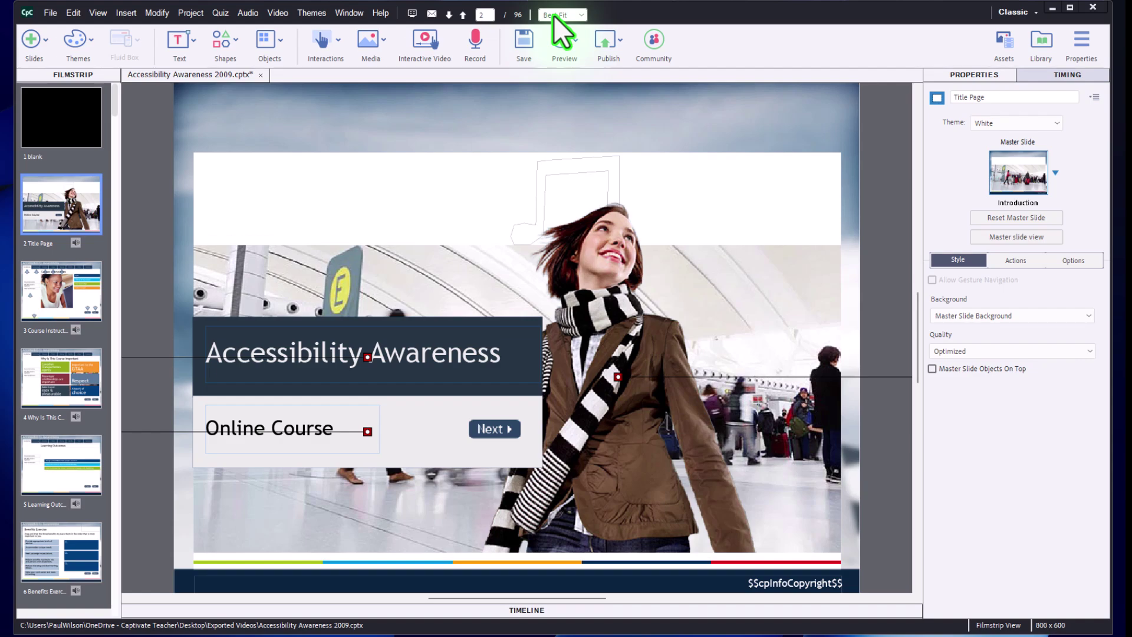
Set the zoom to 100% and open slide 11, the Understanding Needs video slide
left_click(554, 15)
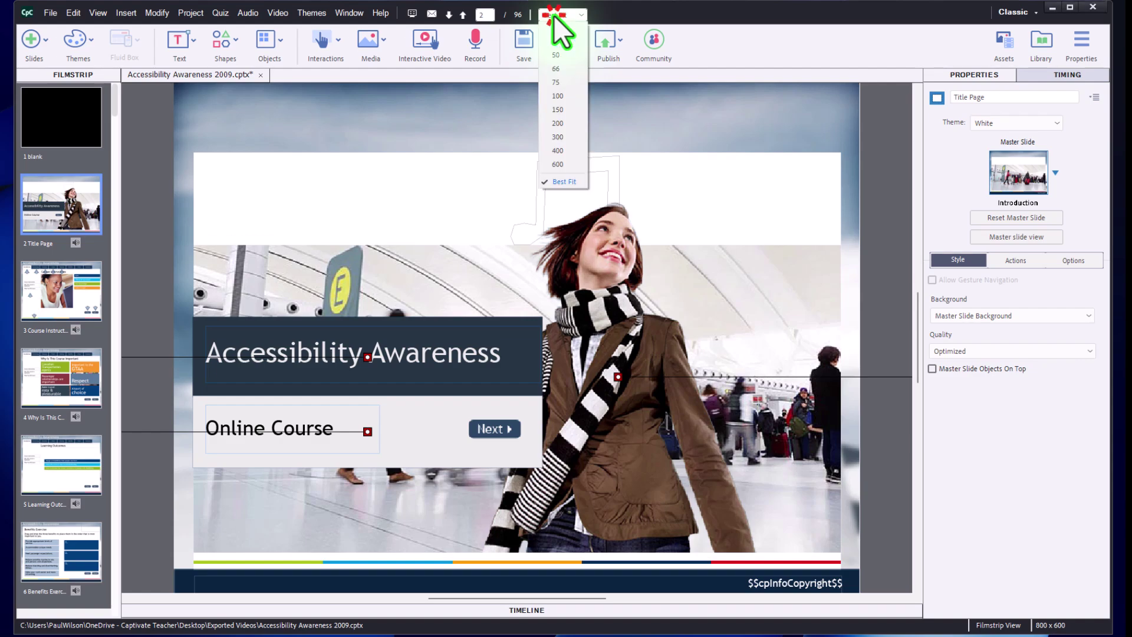
left_click(564, 95)
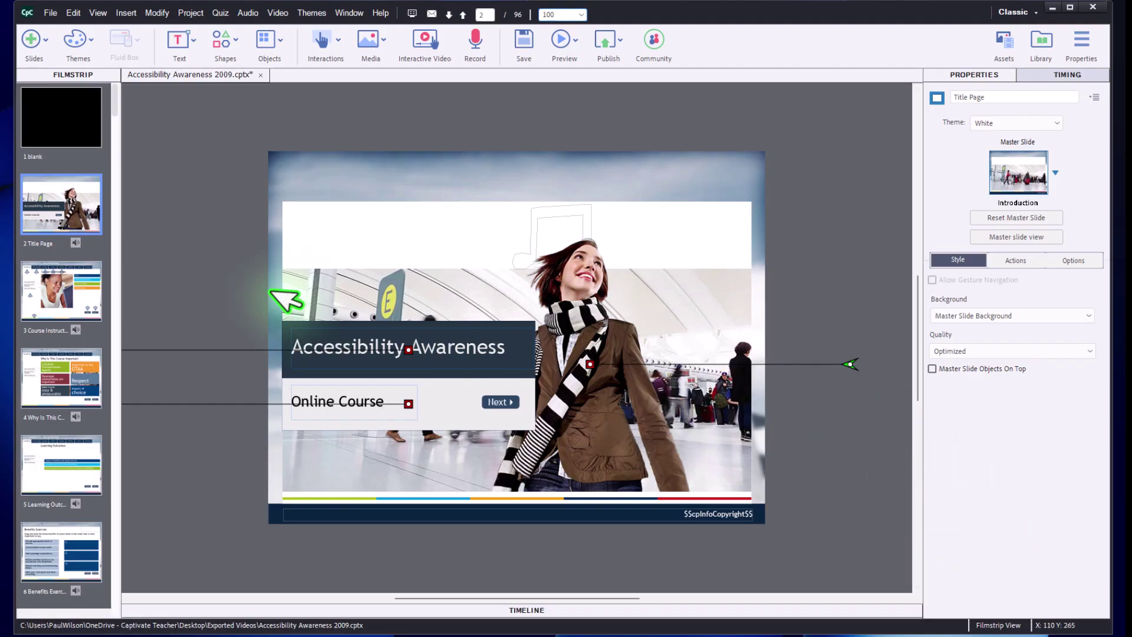
scroll(79, 251, "down", 4)
scroll(78, 247, "down", 2)
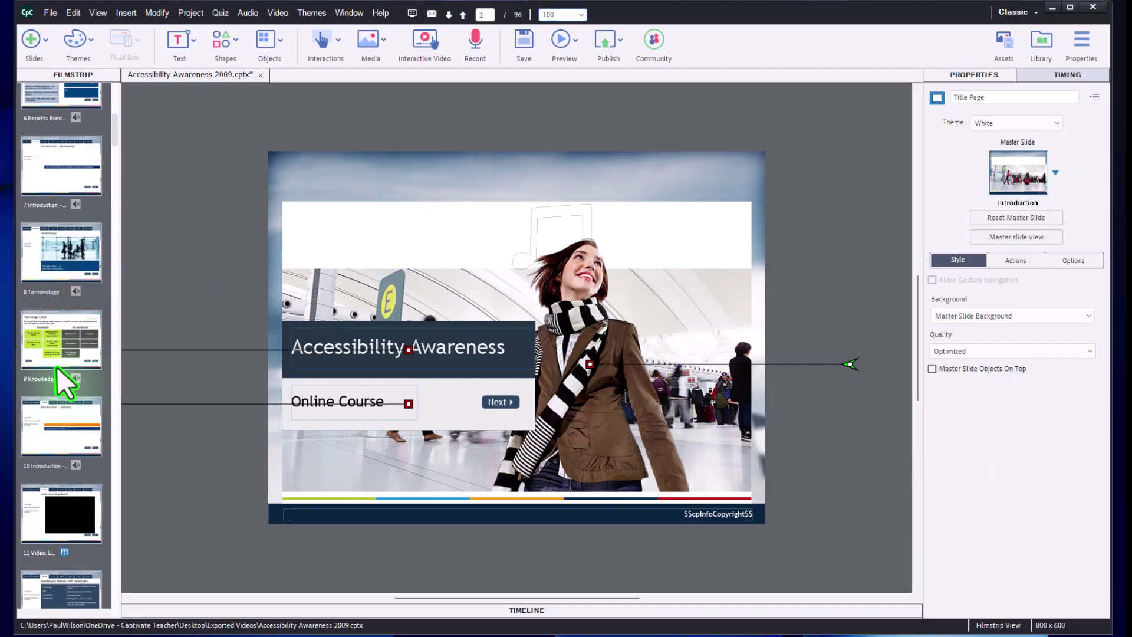
left_click(77, 515)
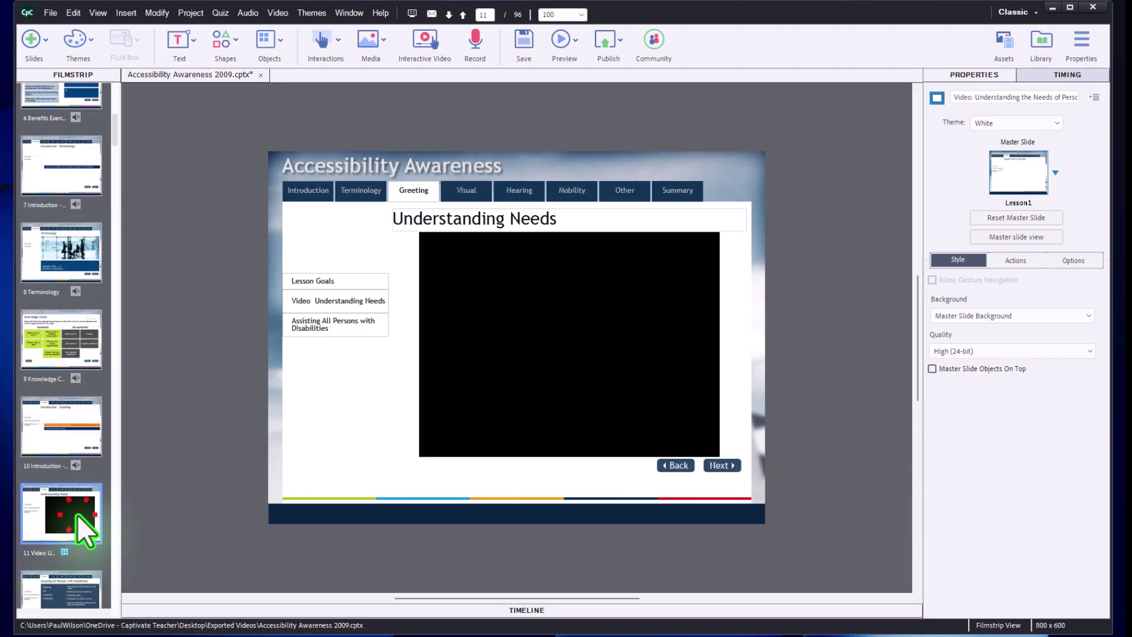
Locate the slide's Needs.flv in the Library and widen the Name column to read file names
left_click(619, 318)
right_click(619, 318)
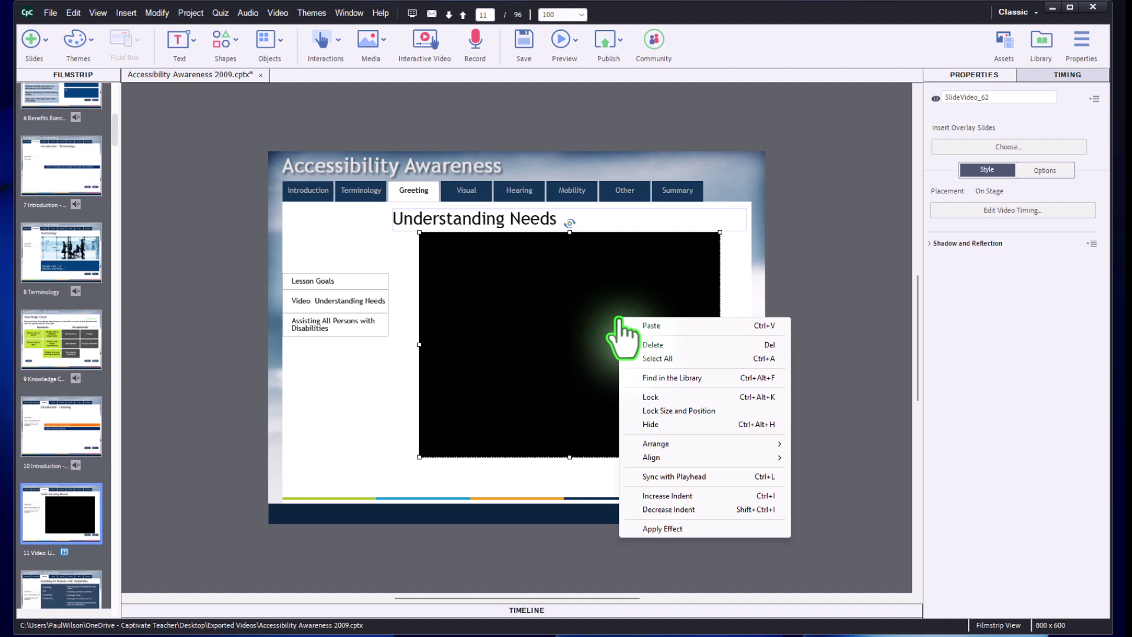
left_click(647, 377)
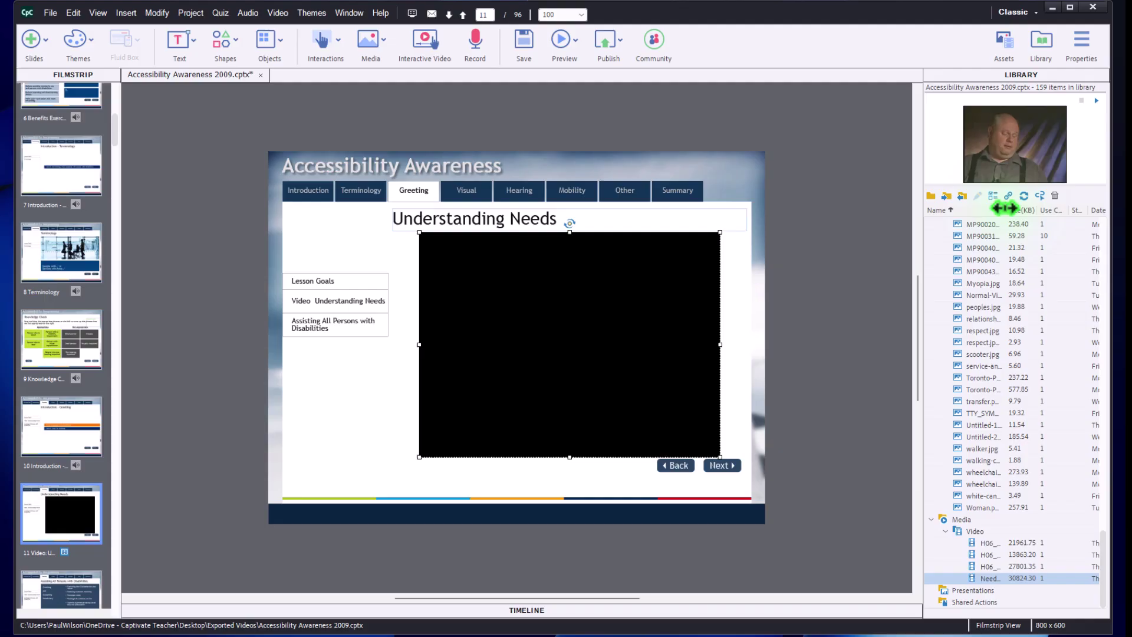
left_click_drag(1004, 208, 1069, 217)
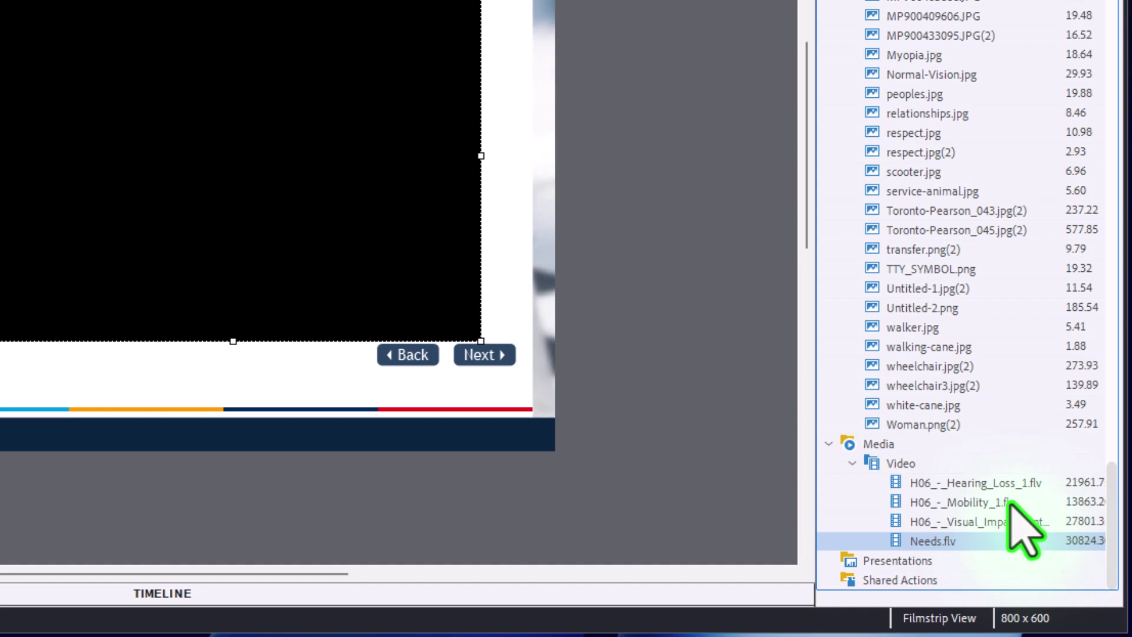
Export the four FLV videos, H06_-_Hearing_Loss_1.flv through Needs.flv, to Desktop > Exported Videos
left_click(973, 485)
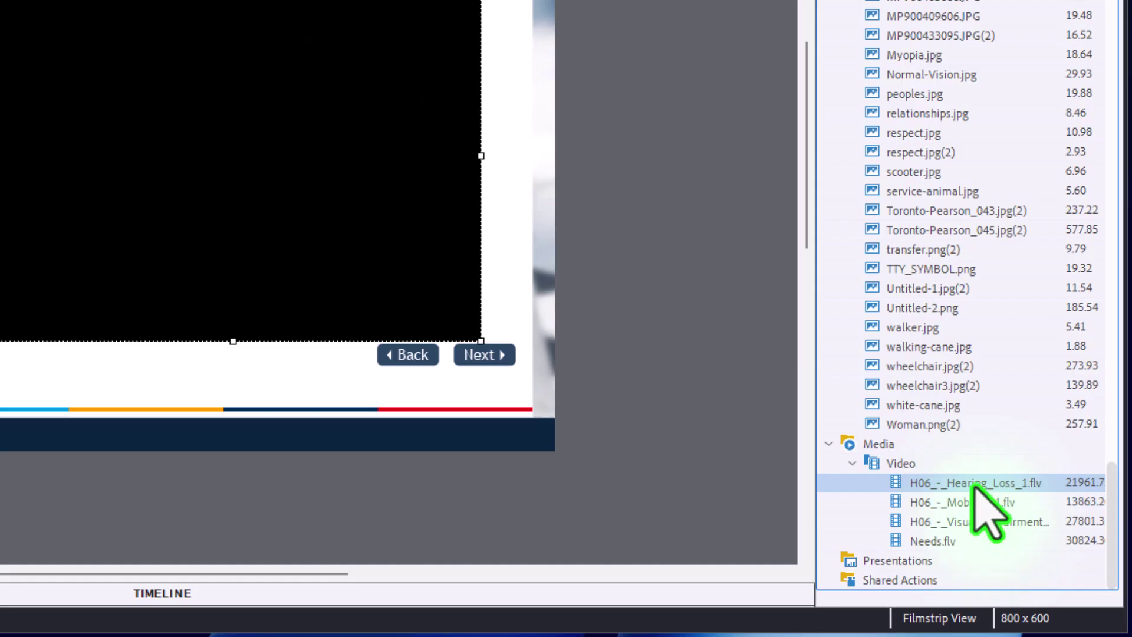
left_click(948, 541, "shift")
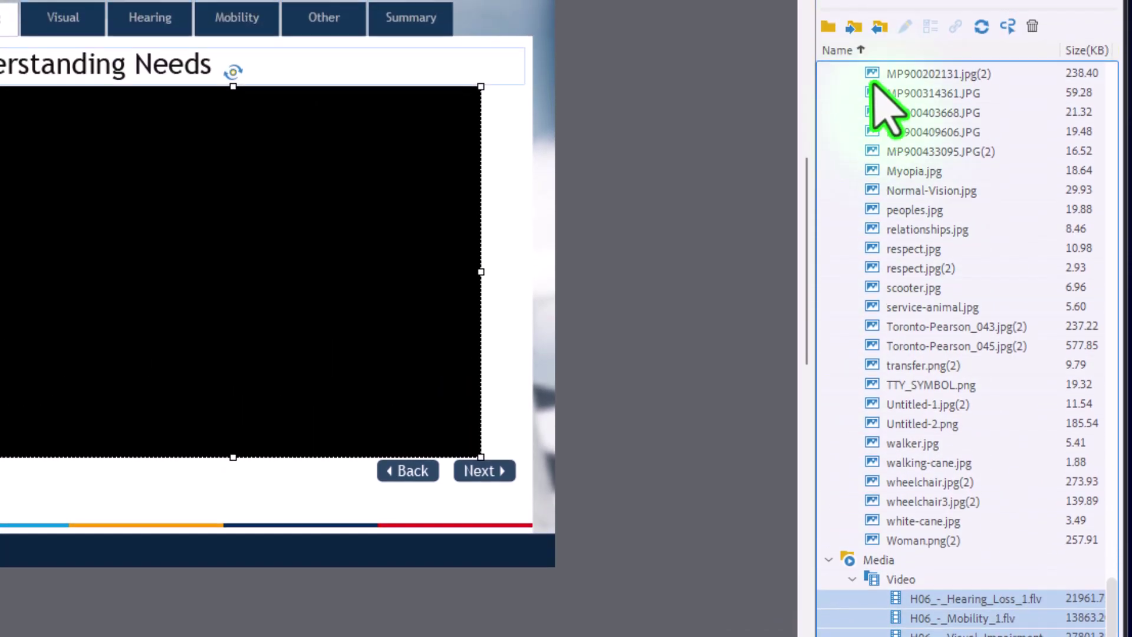
left_click(879, 26)
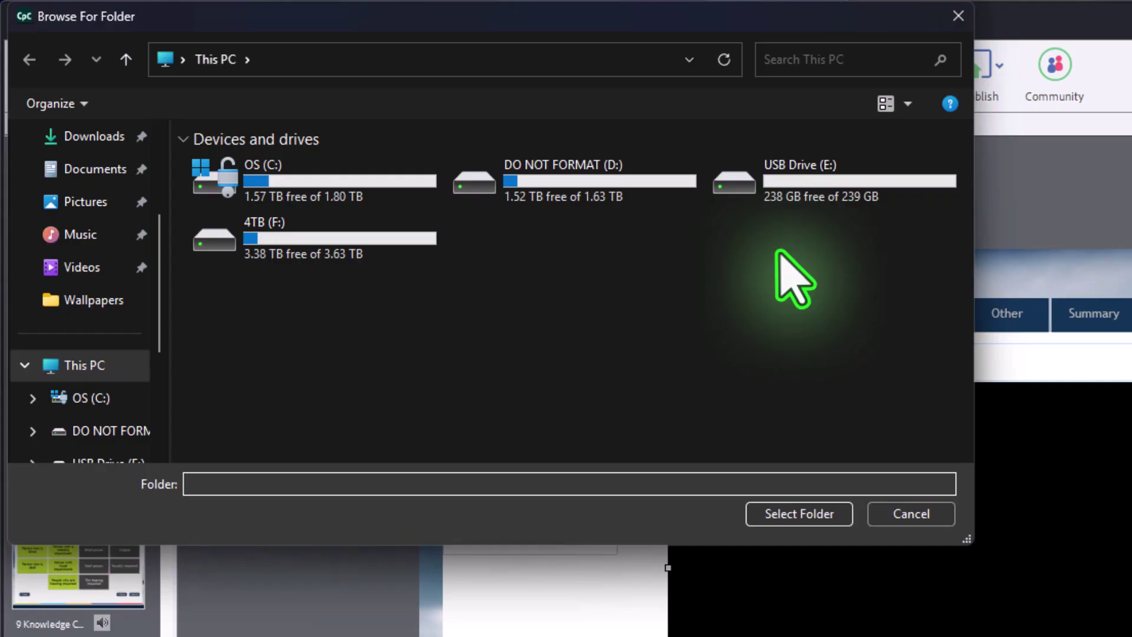
scroll(114, 248, "up", 3)
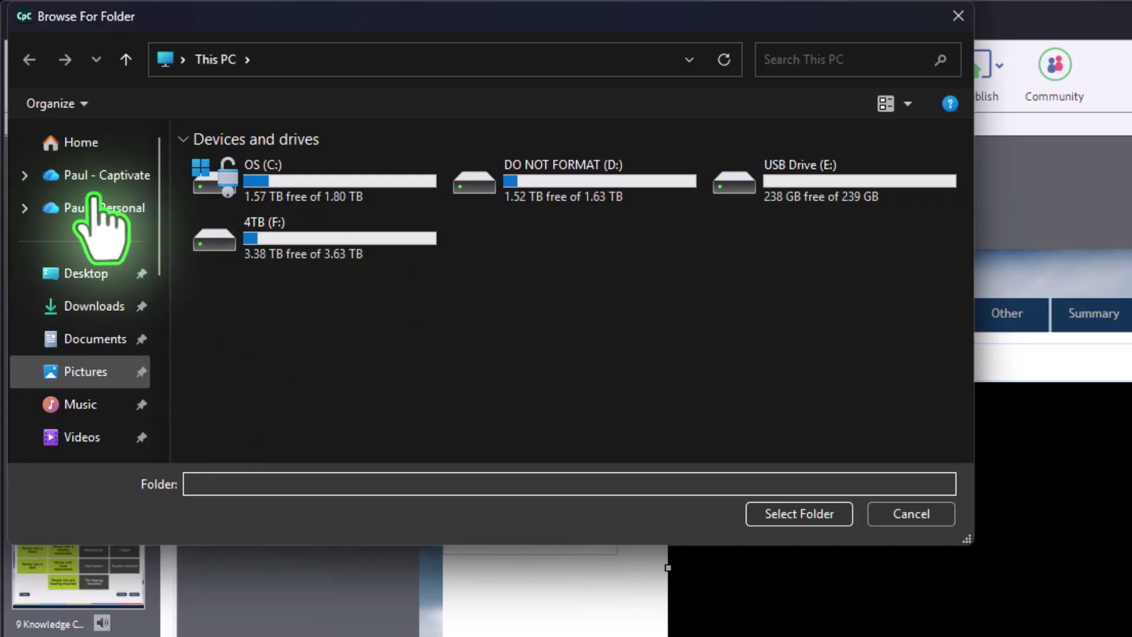
left_click(103, 274)
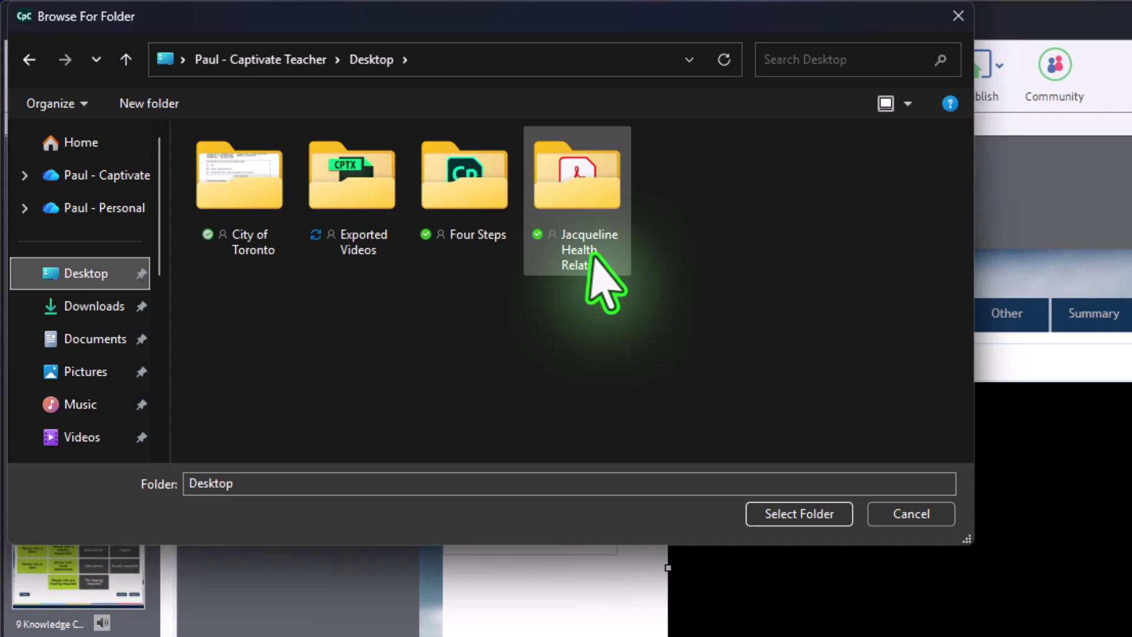
double_click(324, 195)
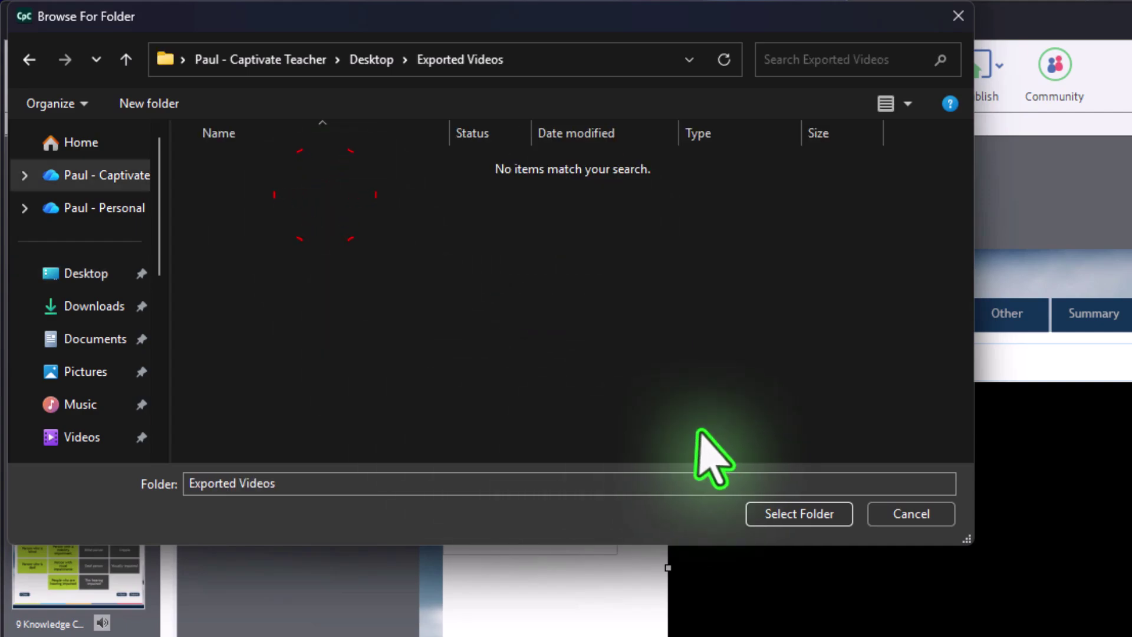
left_click(828, 514)
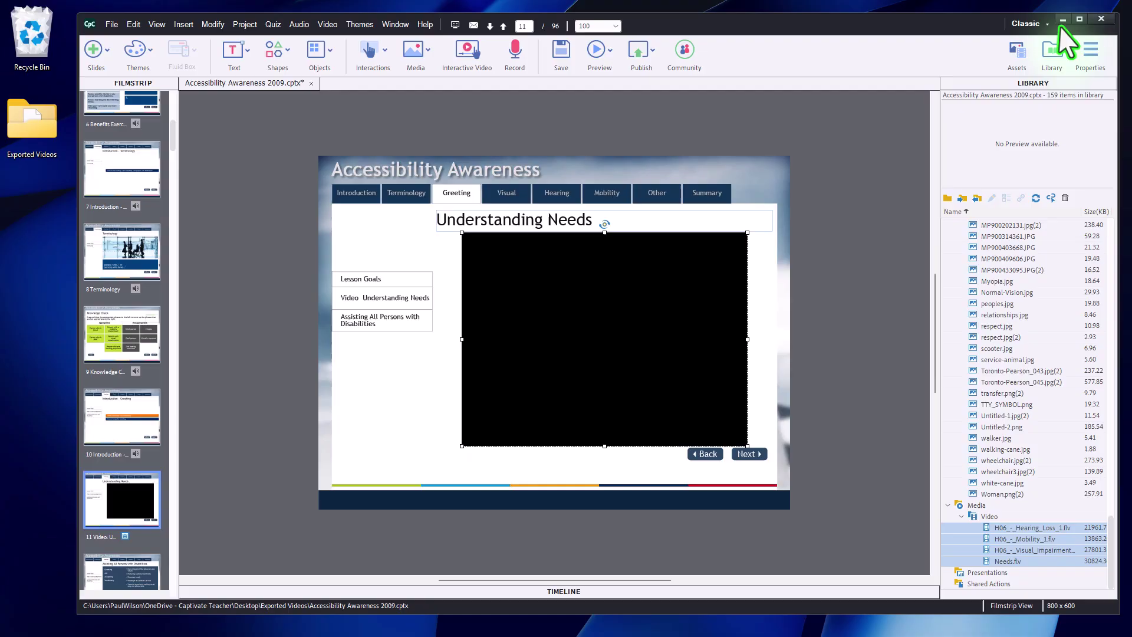
Minimise Captivate to get to the desktop for HandBrake
left_click(1061, 20)
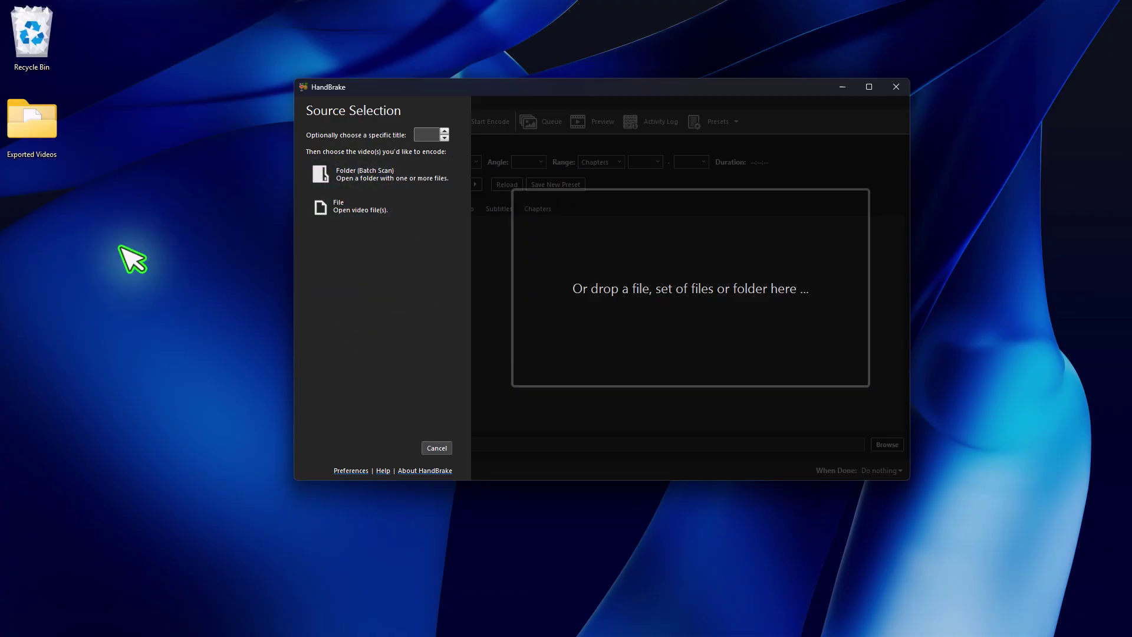
Load the Exported Videos folder in HandBrake, queue all four videos and encode them to MP4
left_click_drag(32, 122, 723, 260)
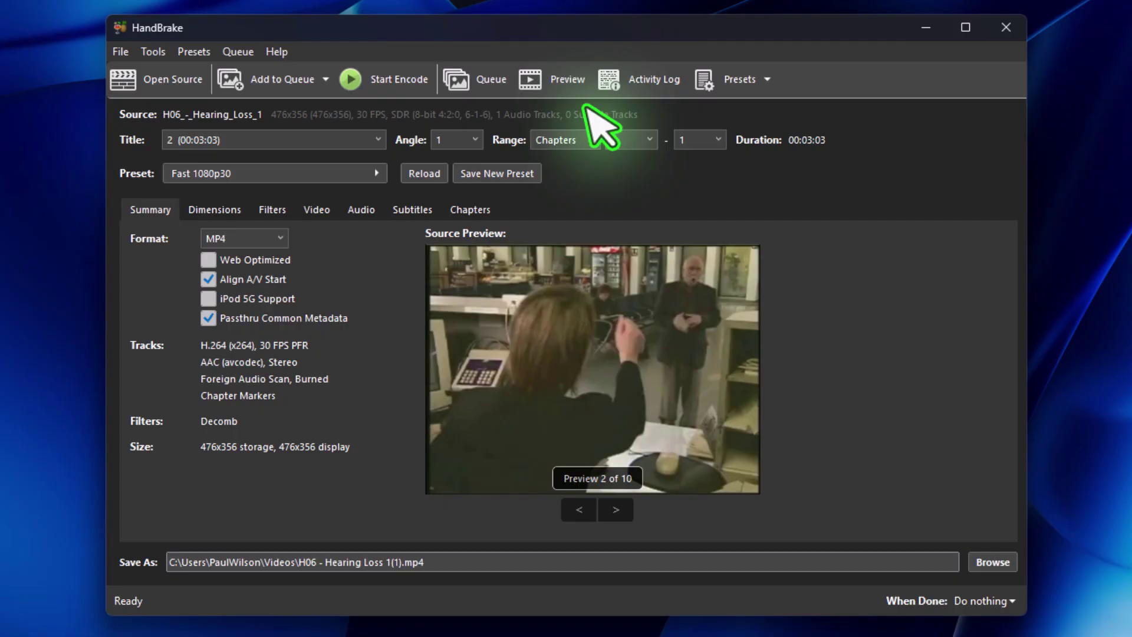
left_click(326, 79)
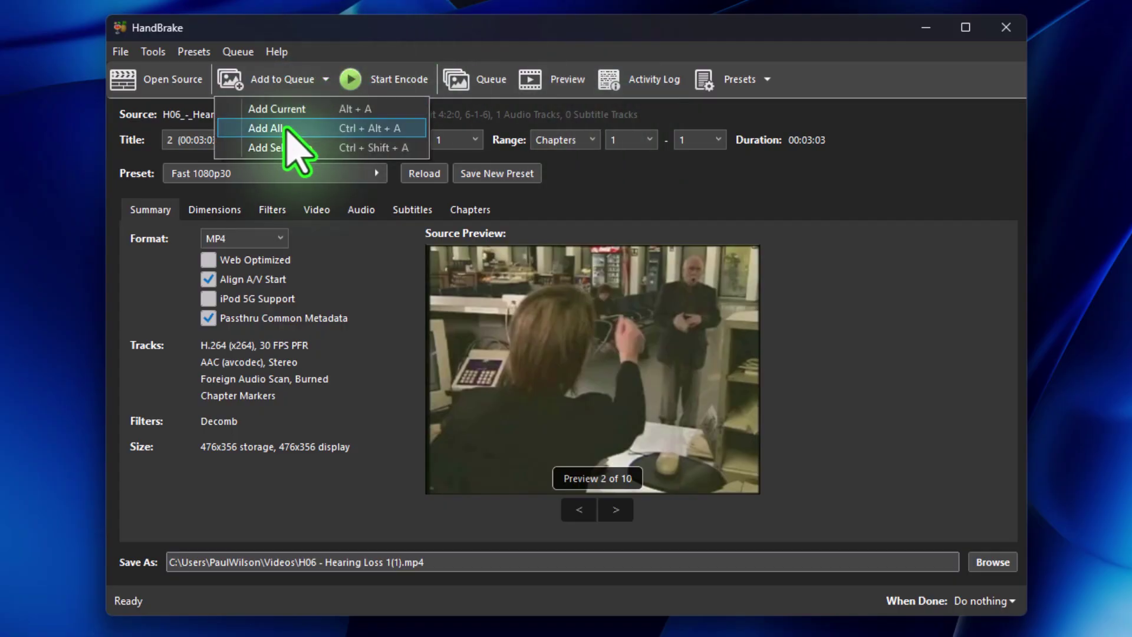
left_click(266, 128)
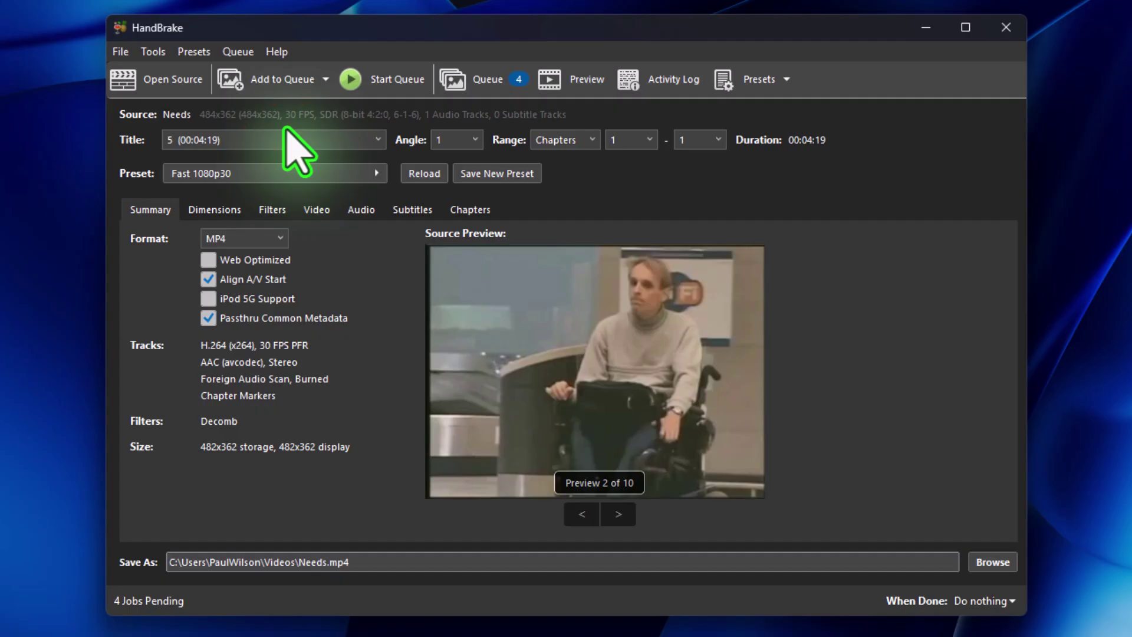
left_click(406, 89)
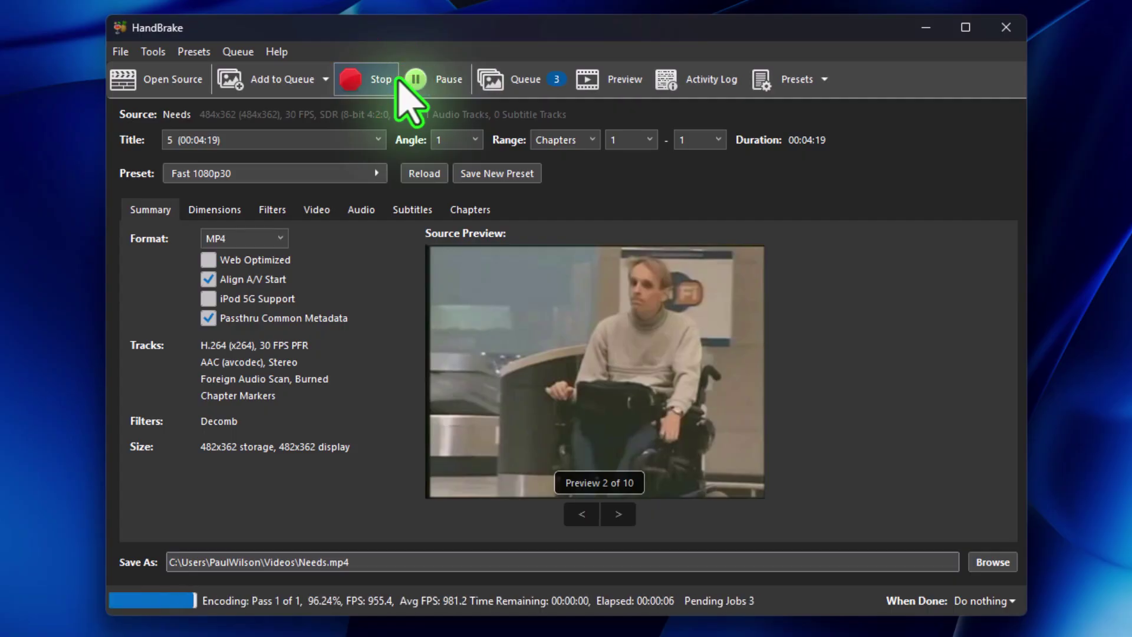
left_click(396, 80)
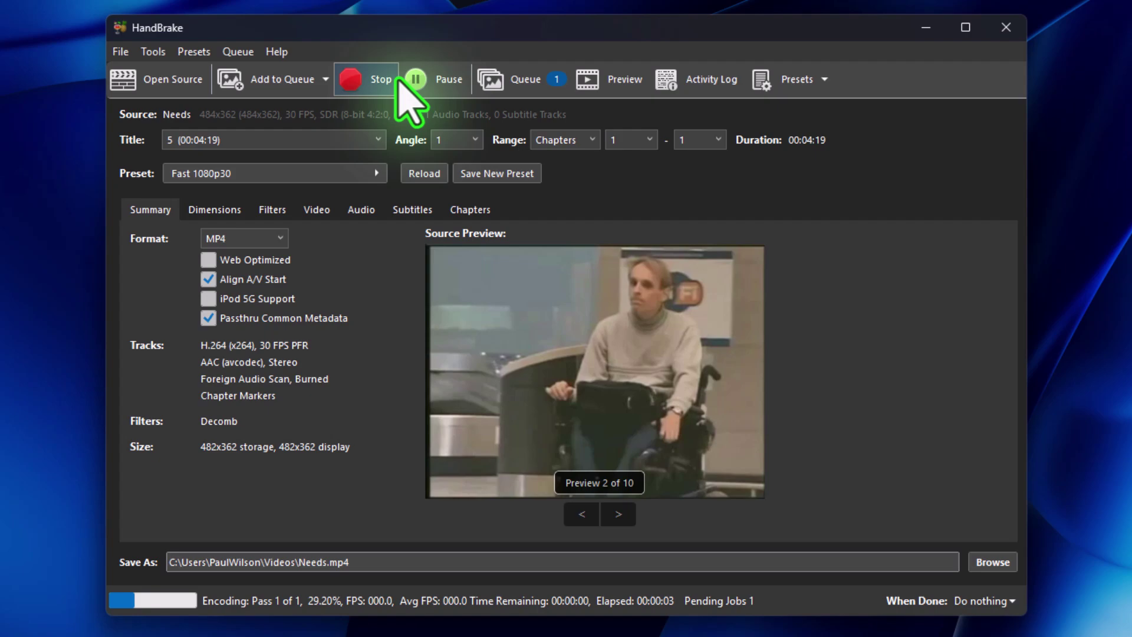
left_click(396, 78)
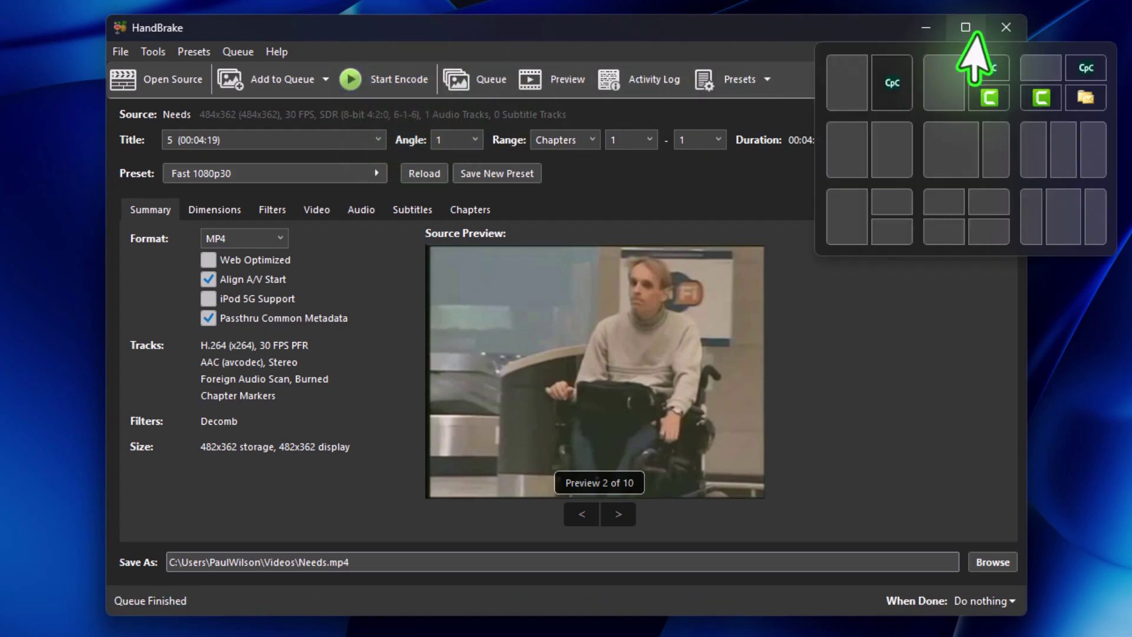
Close HandBrake and import the four converted MP4s from the Videos folder into the Library
left_click(1009, 28)
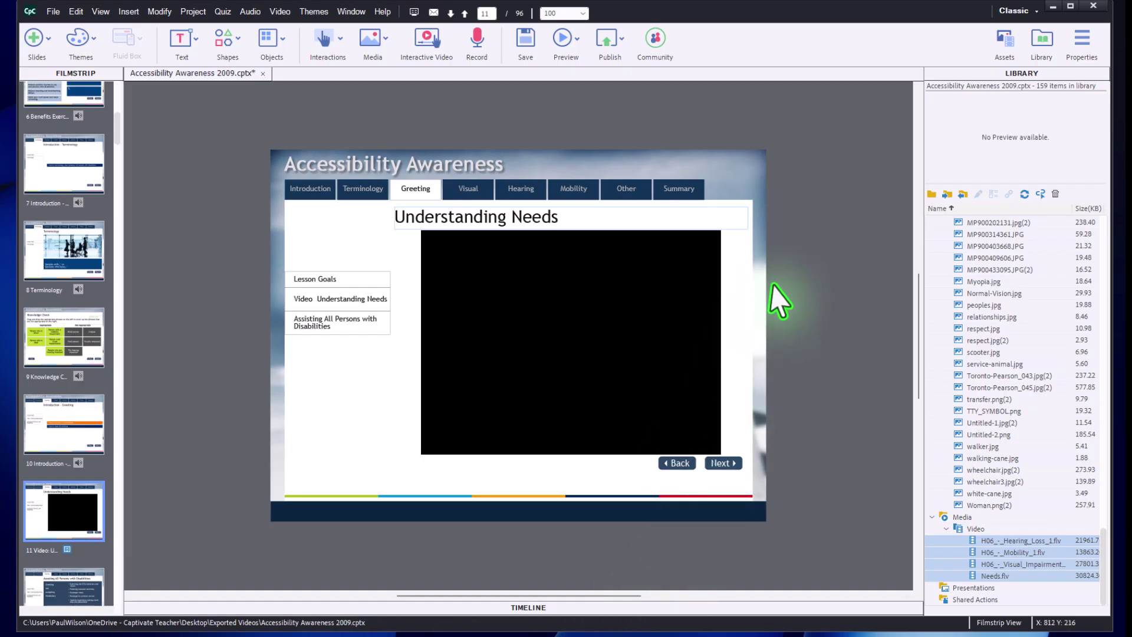
left_click(946, 194)
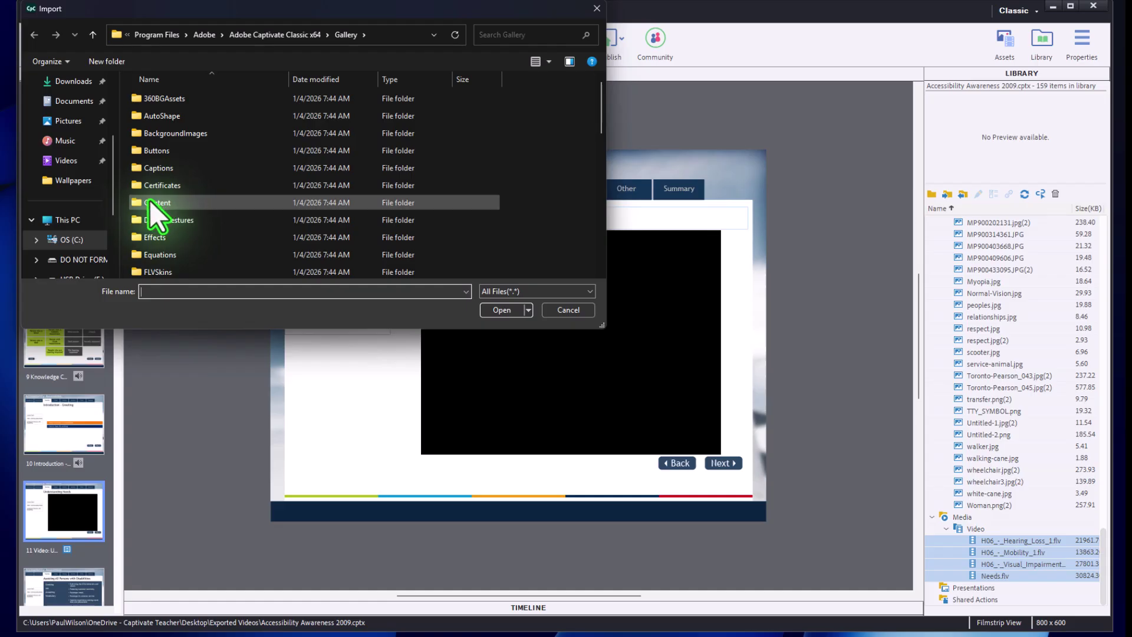
left_click(67, 167)
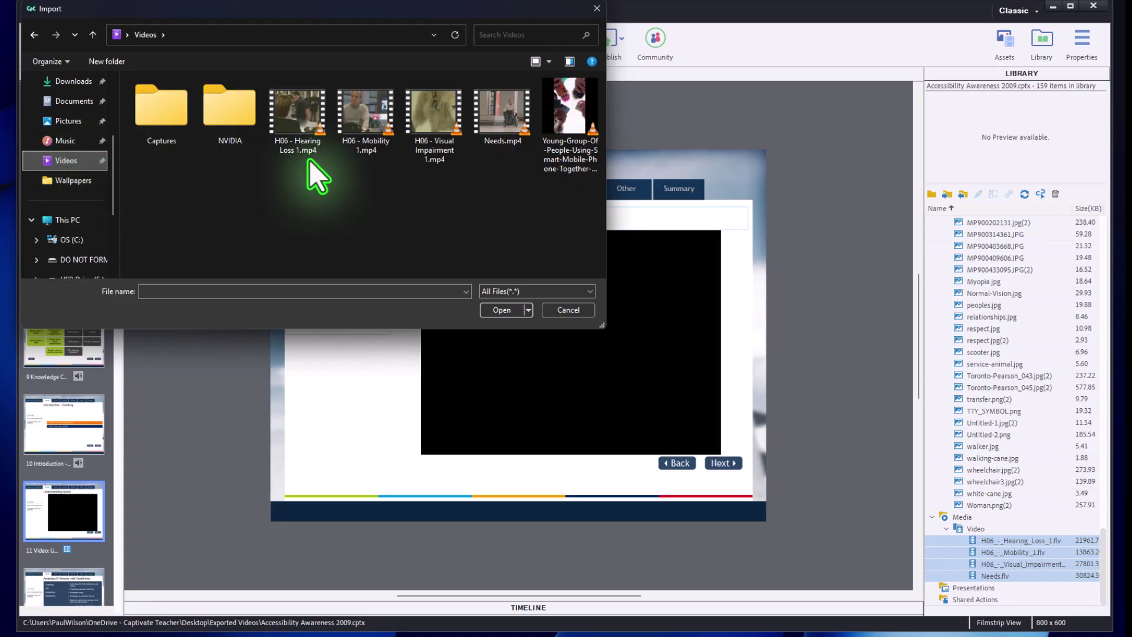
left_click_drag(304, 210, 507, 119)
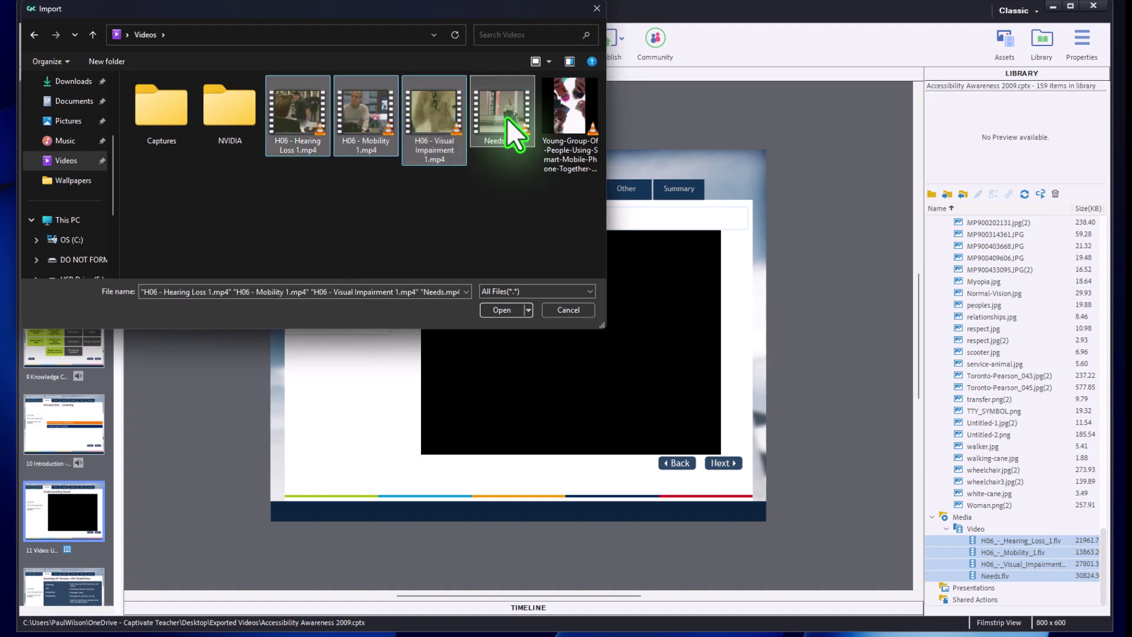
left_click(500, 310)
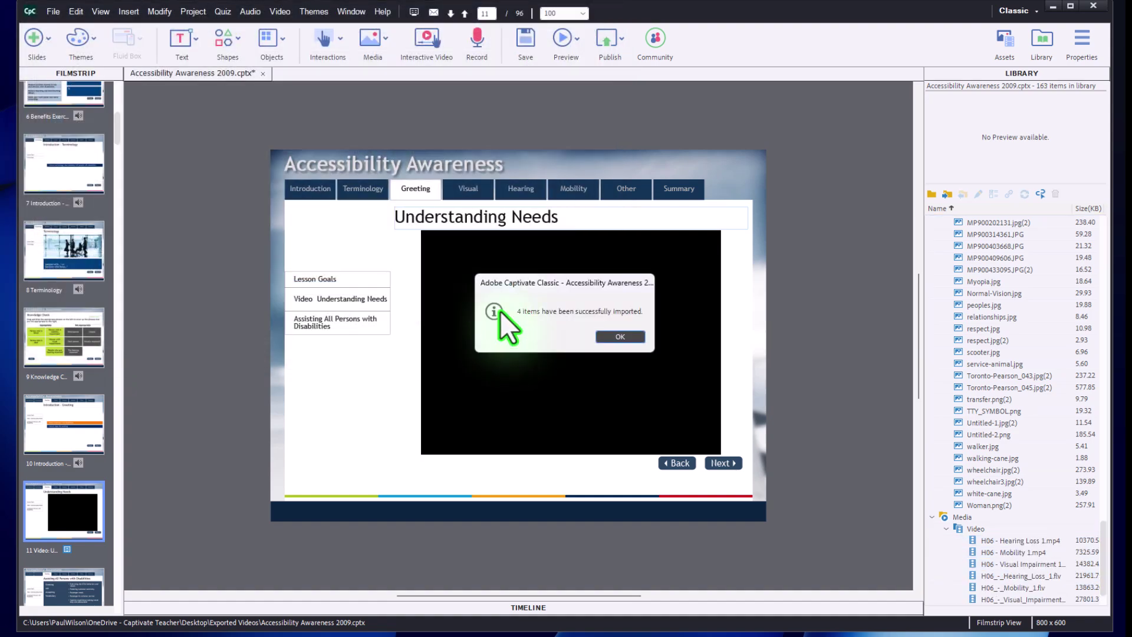
Delete the old Needs.flv video from slide 11, keeping Needs.mp4 selected in the Library
left_click(622, 337)
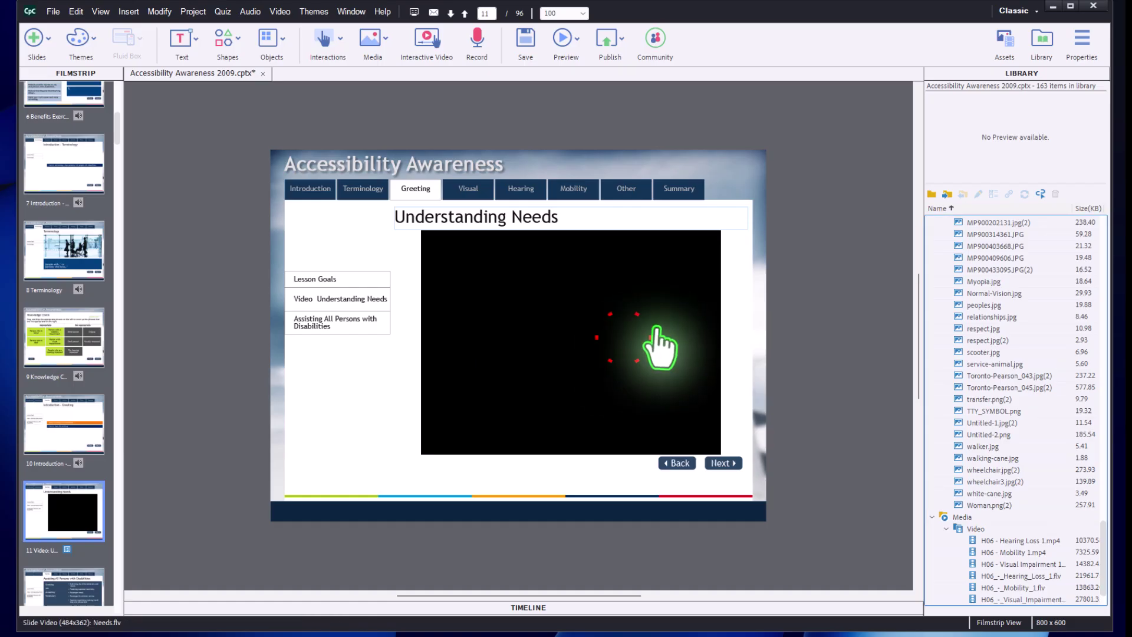
scroll(990, 374, "down", 2)
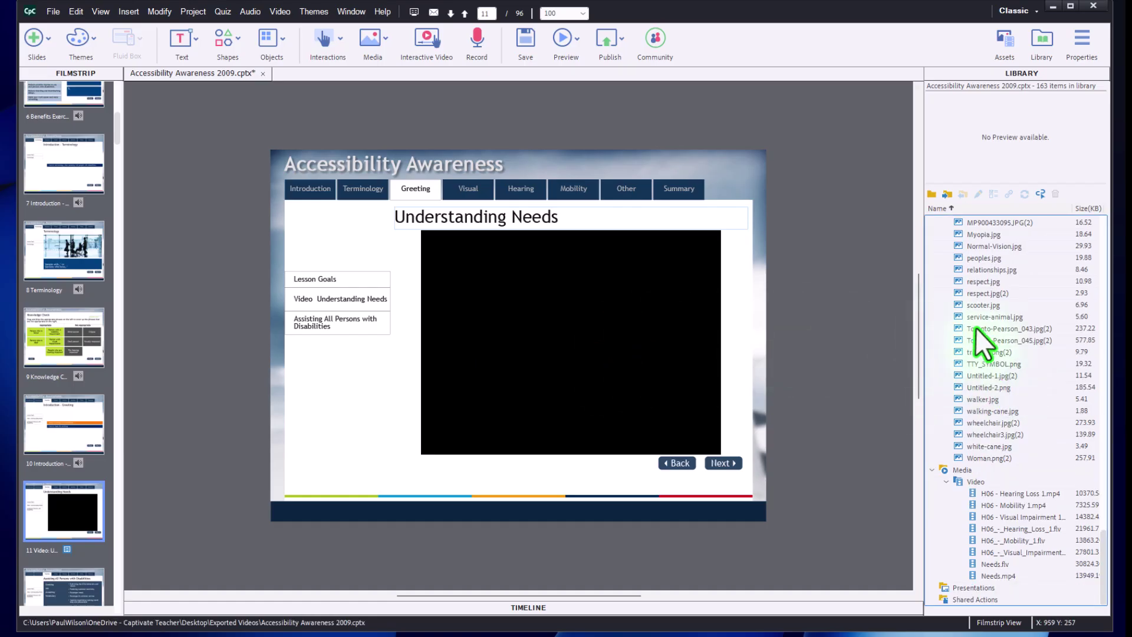
left_click(998, 575)
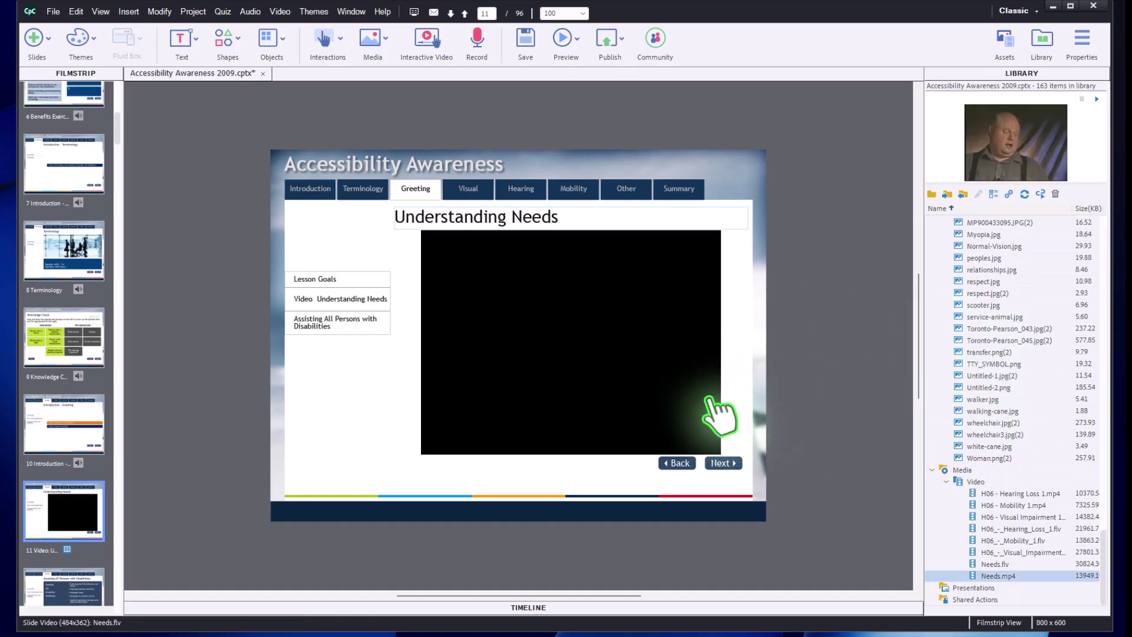
left_click(643, 354)
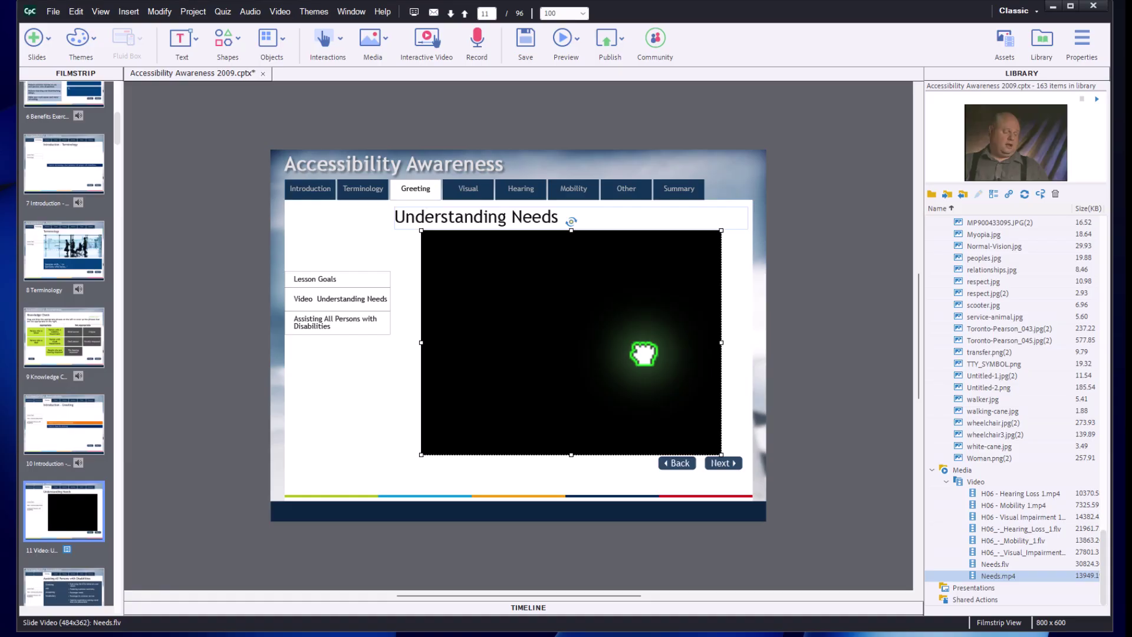
key("Delete")
left_click(596, 340)
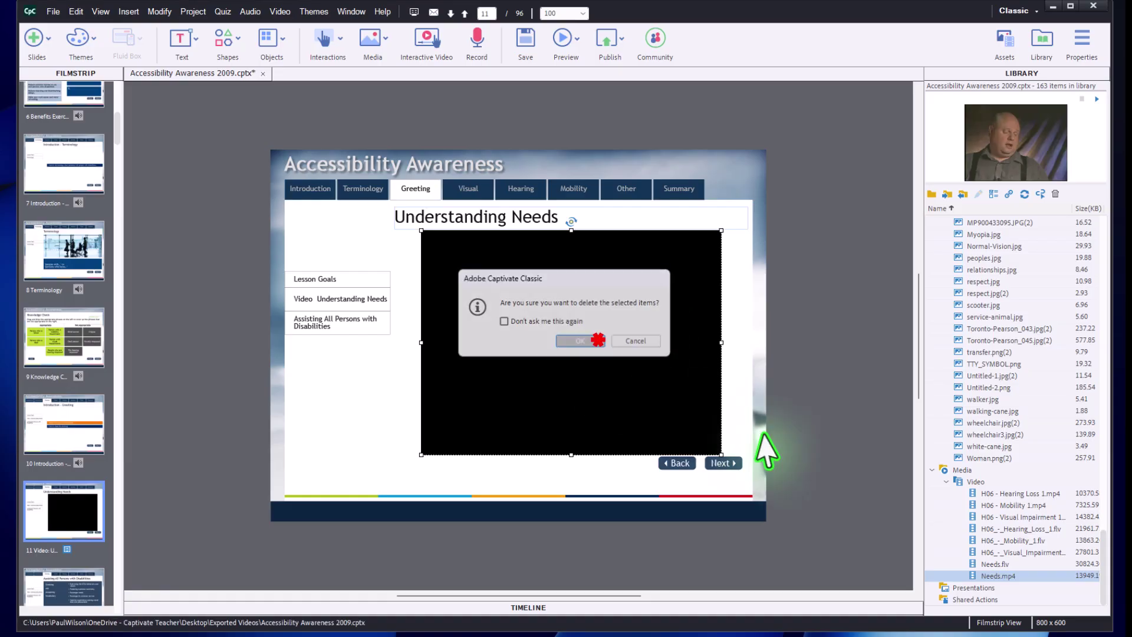
left_click(1010, 575)
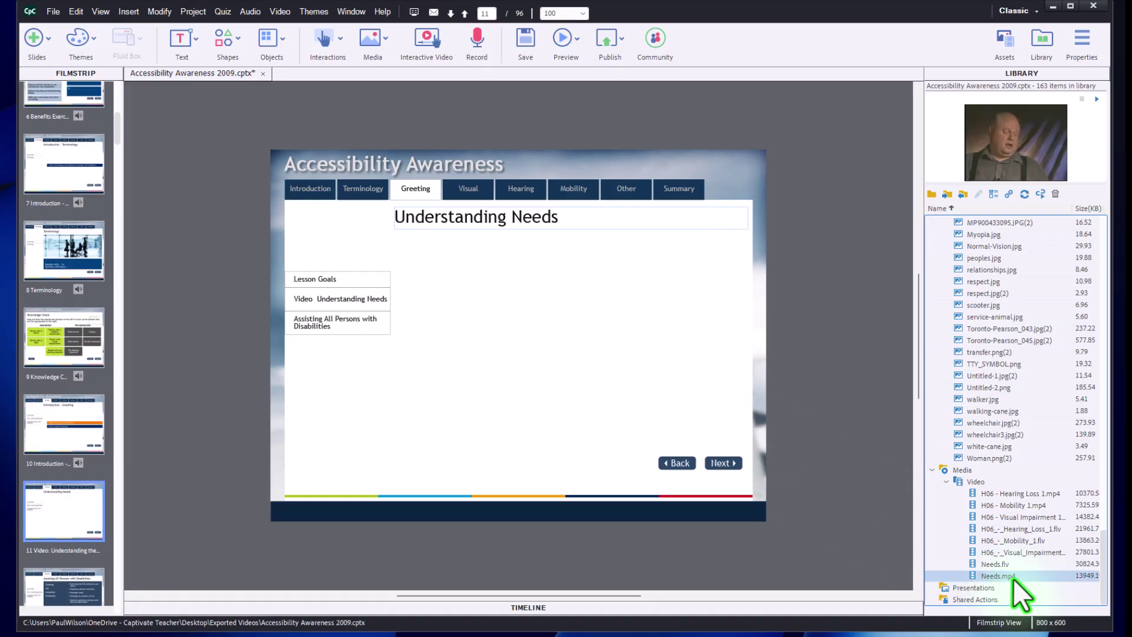
Insert Needs.mp4 onto slide 11 as the slide video
left_click_drag(1011, 576, 562, 292)
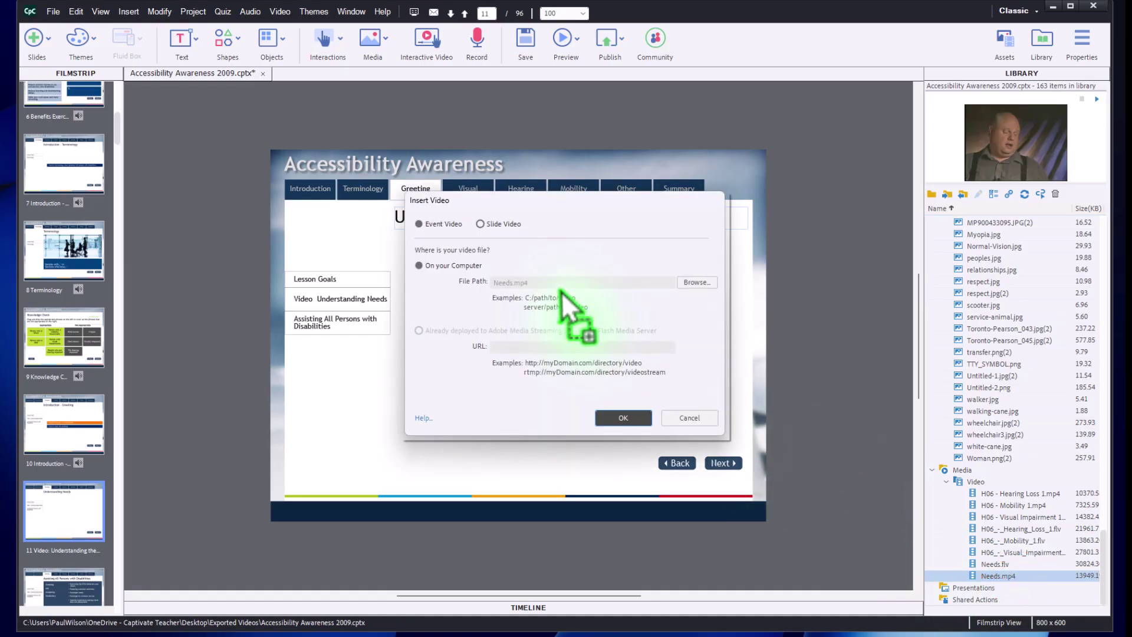
left_click(489, 224)
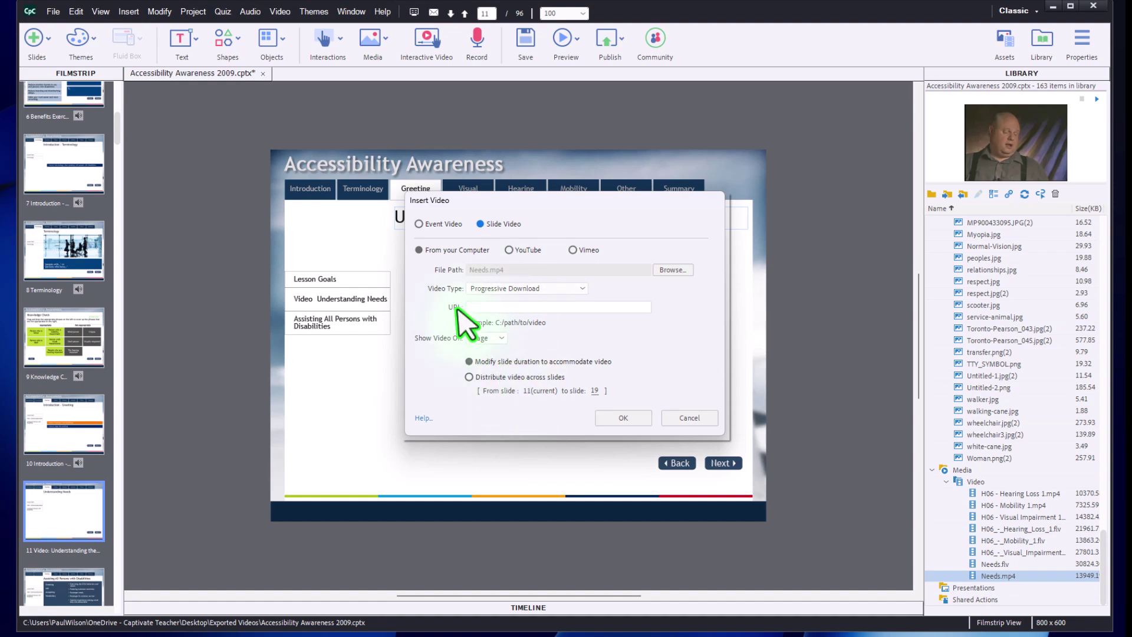
left_click(626, 418)
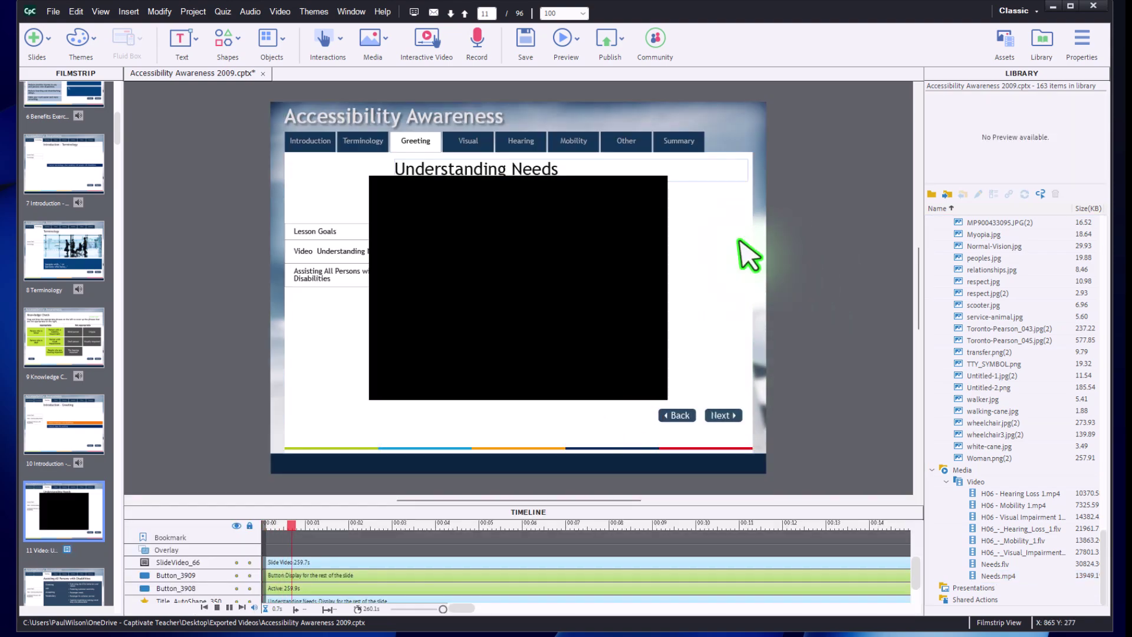
Left-align the Needs.mp4 video with the Understanding Needs title using the Align toolbar
left_click(710, 171)
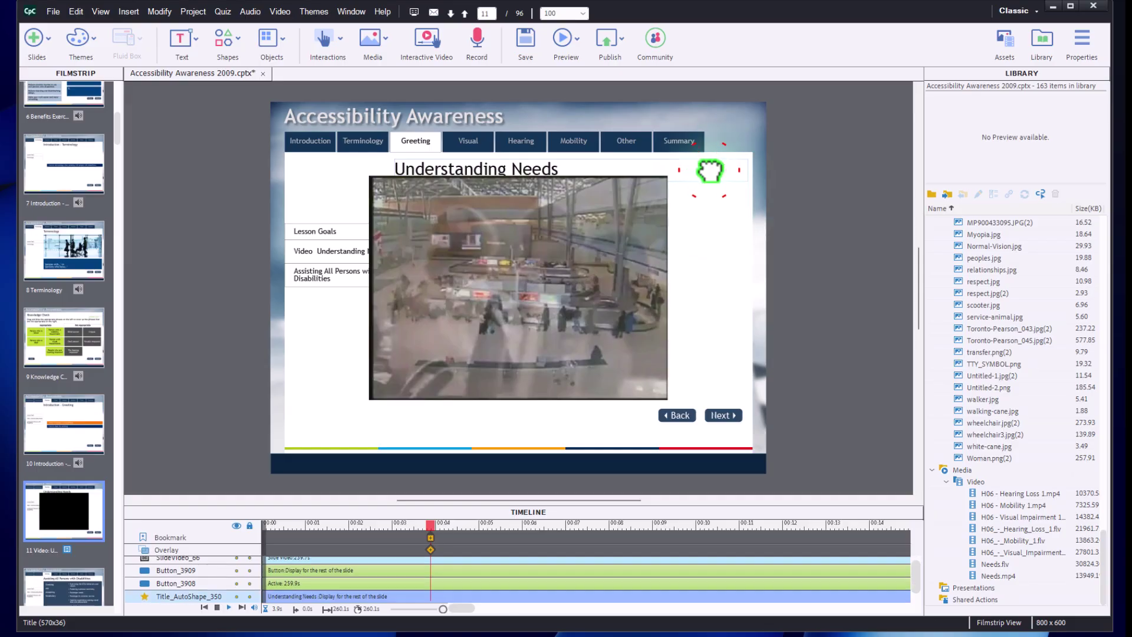
left_click(601, 254)
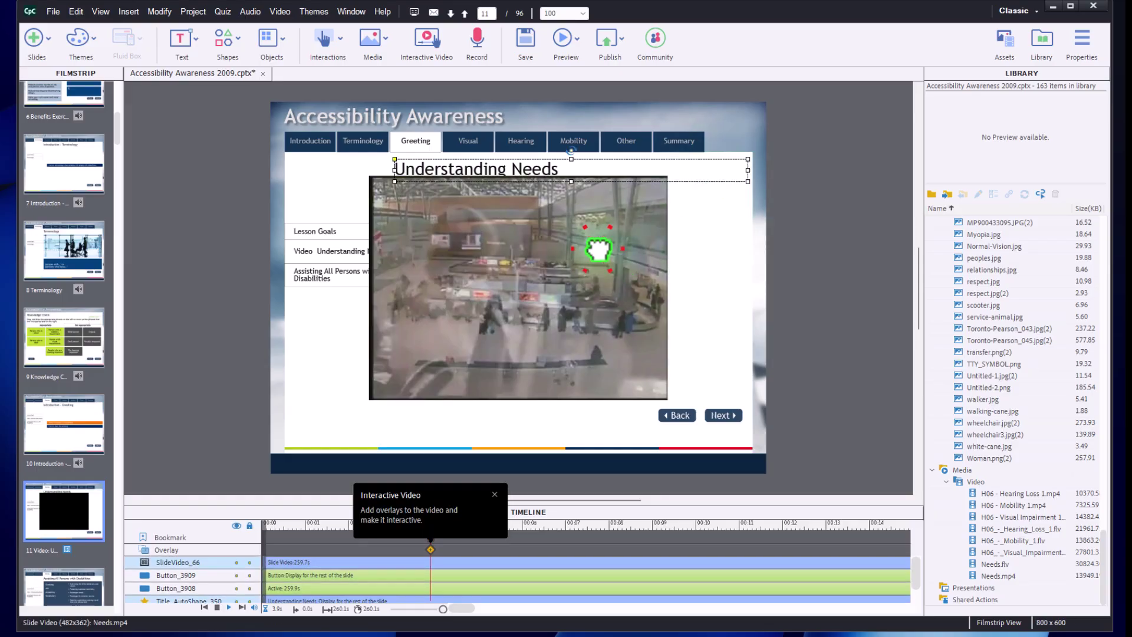
left_click(678, 415)
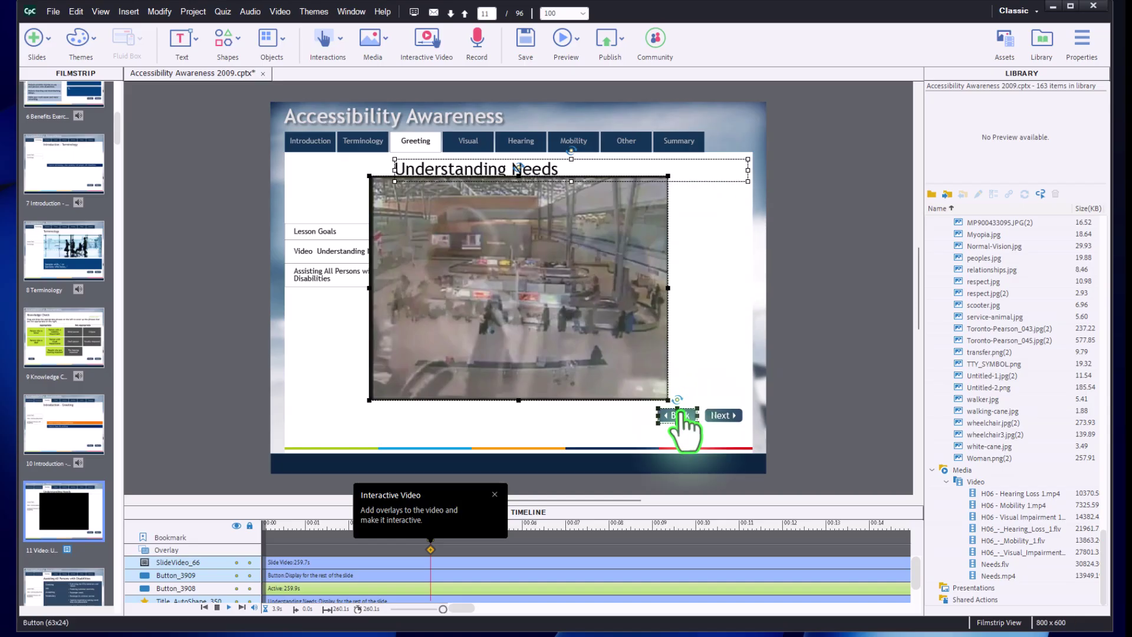
left_click(554, 285)
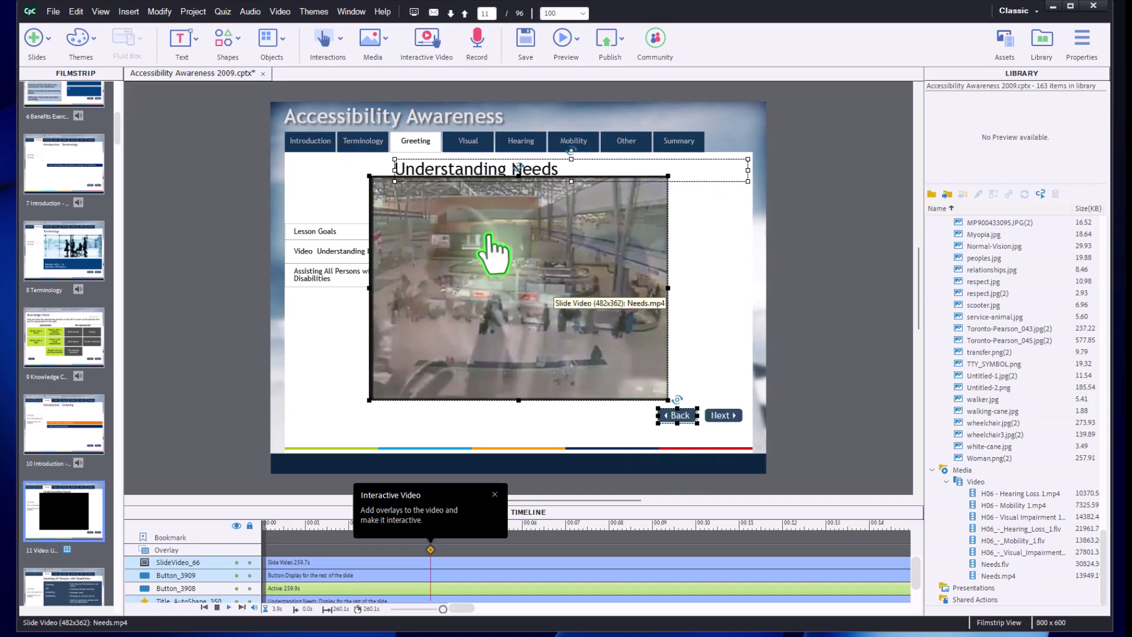
left_click(348, 11)
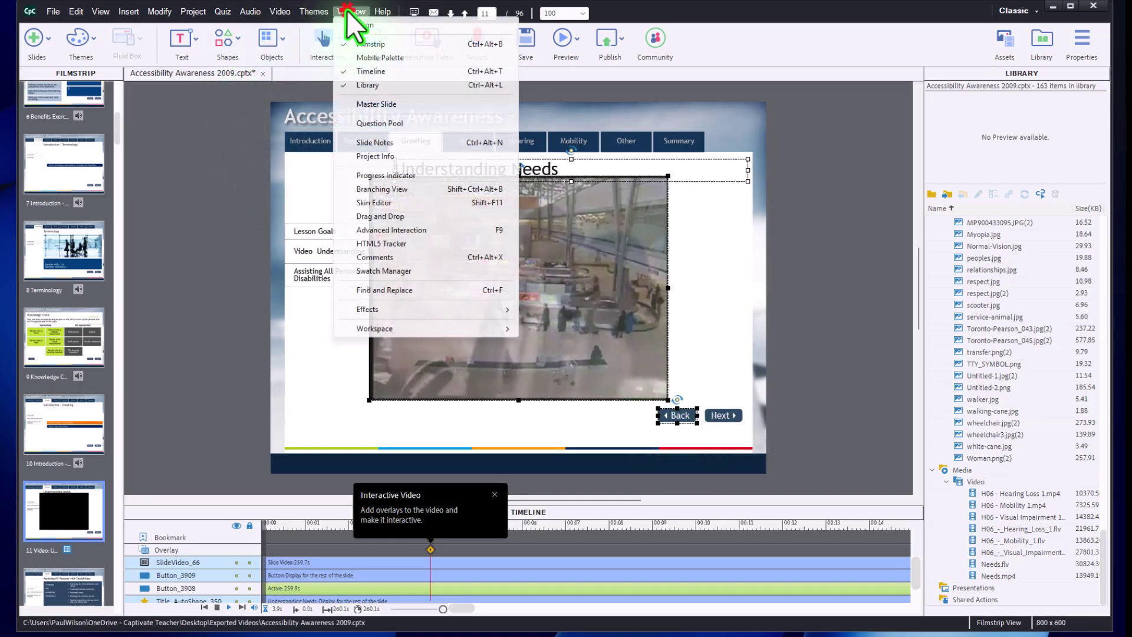
left_click(349, 23)
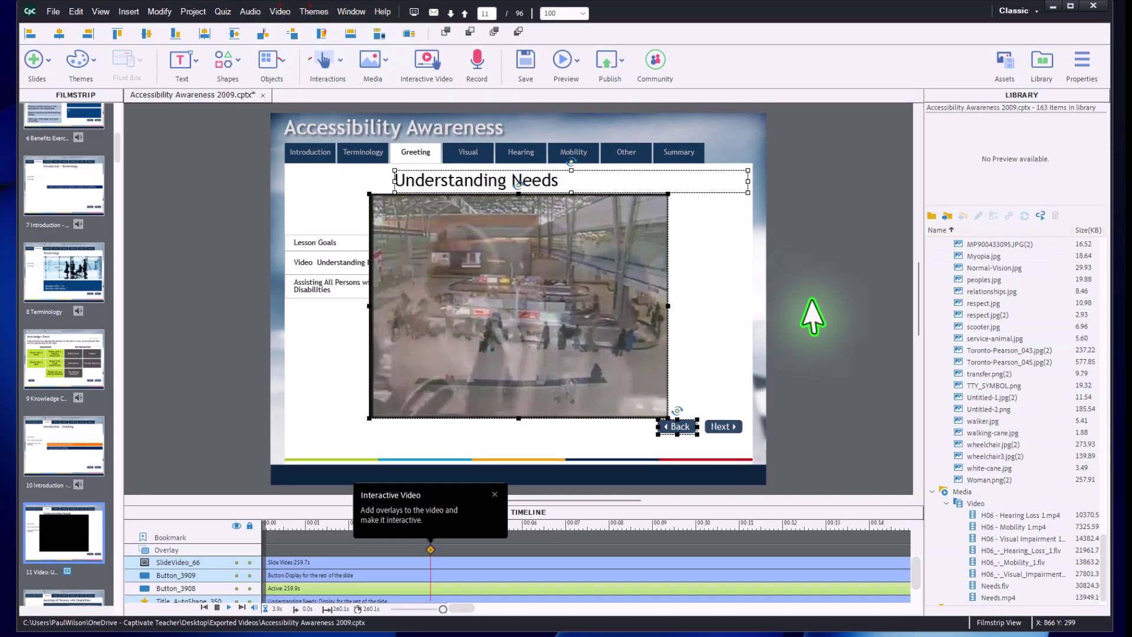
left_click(832, 299)
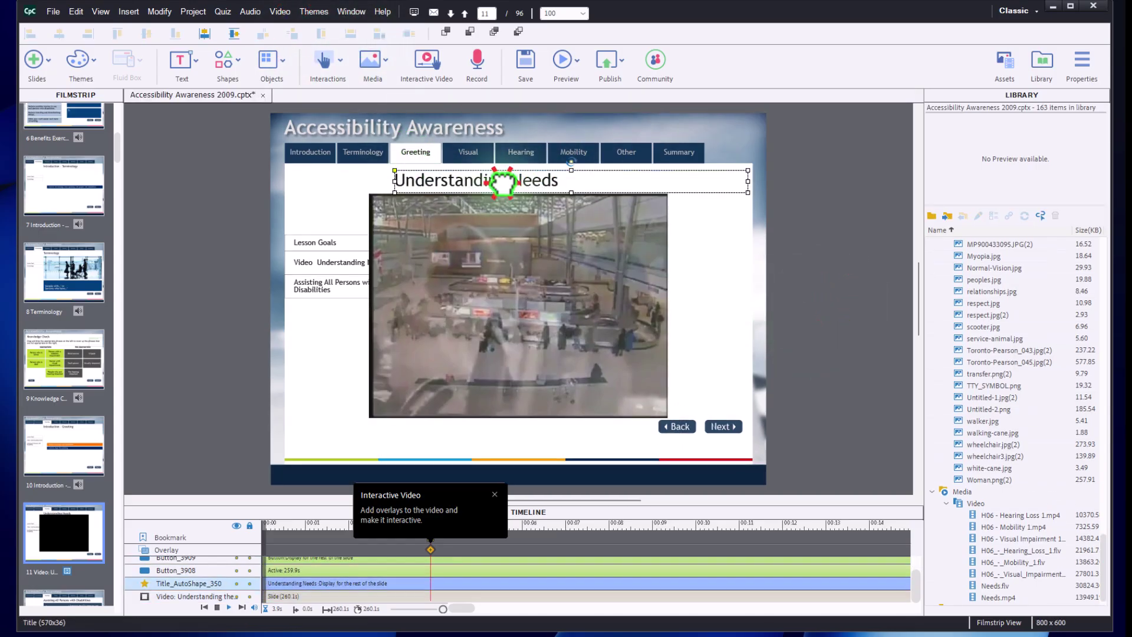
left_click(512, 222)
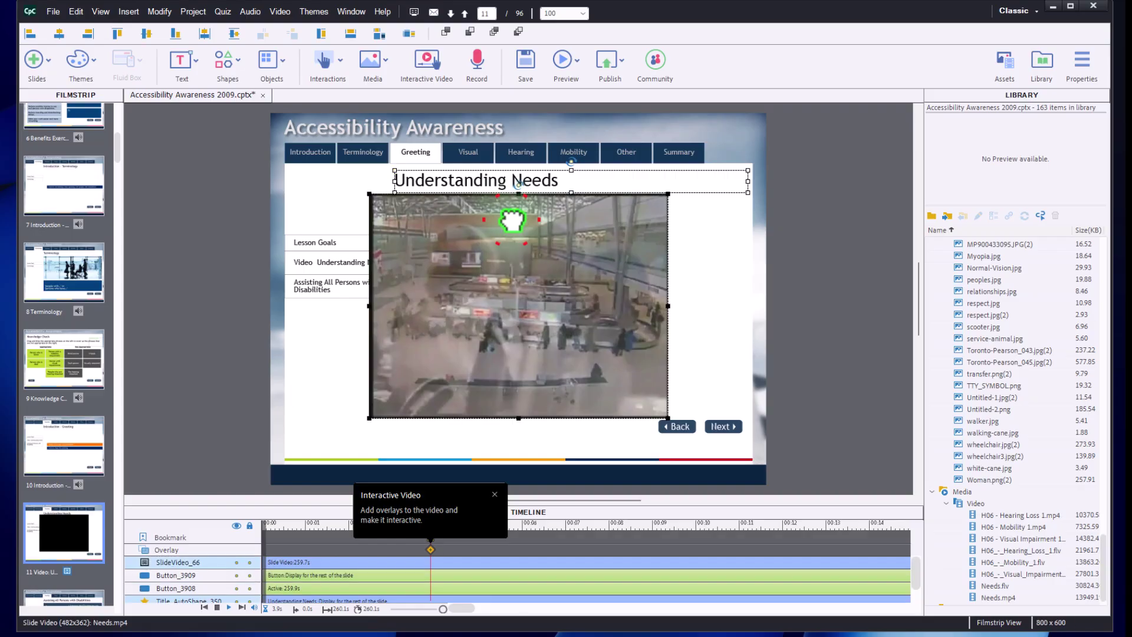
left_click(31, 35)
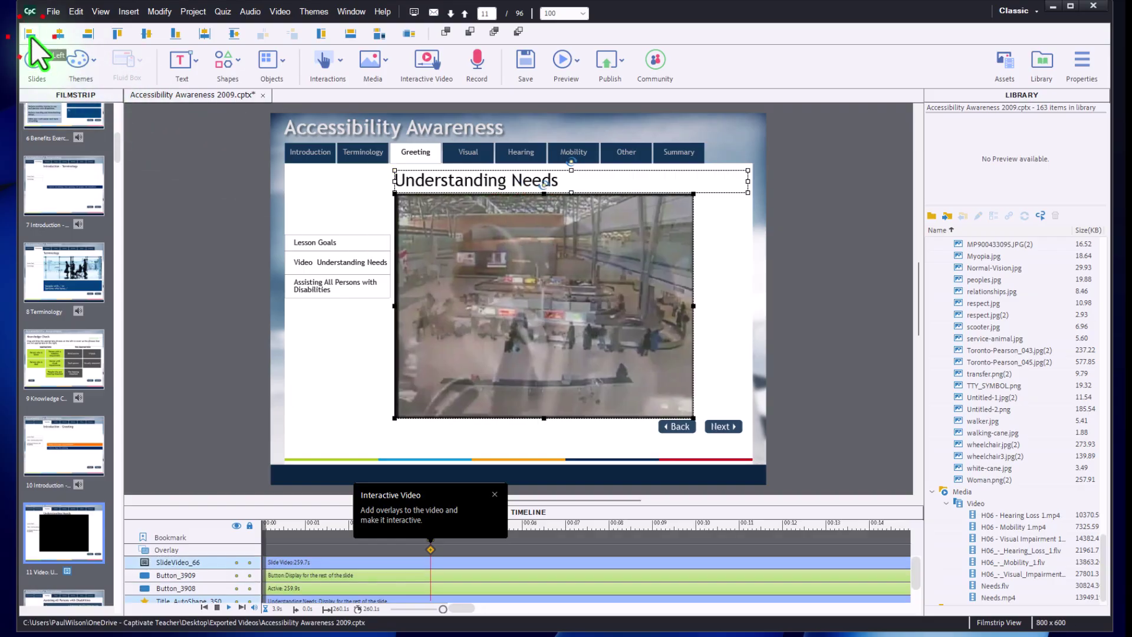
left_click(836, 325)
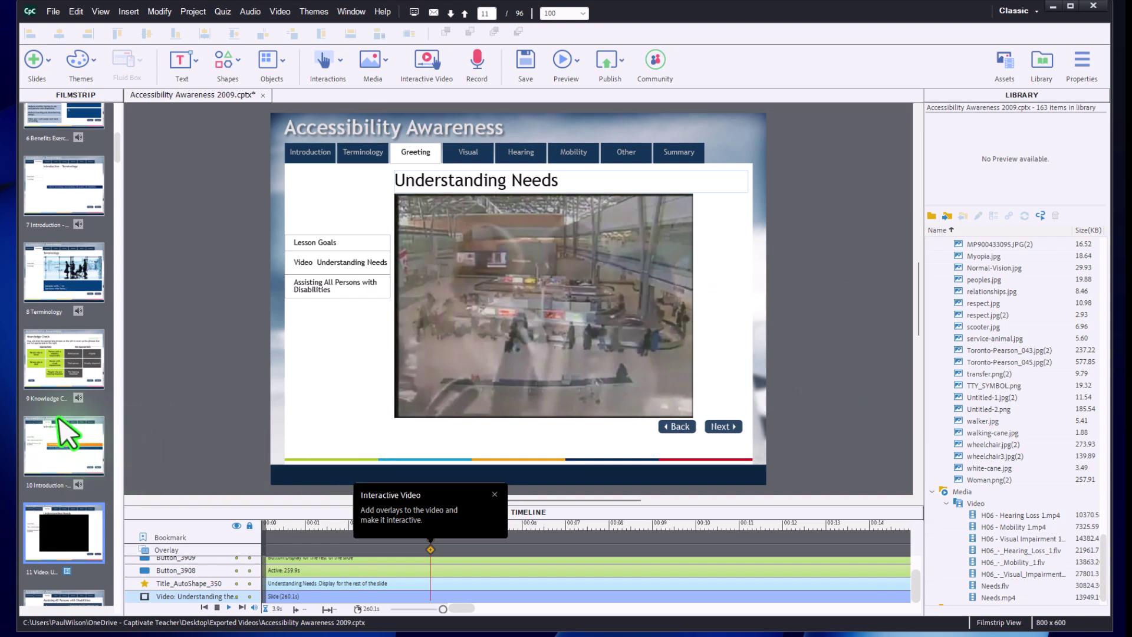
Delete the old slide video from slide 20, the Visual Impairment slide
scroll(62, 475, "down", 10)
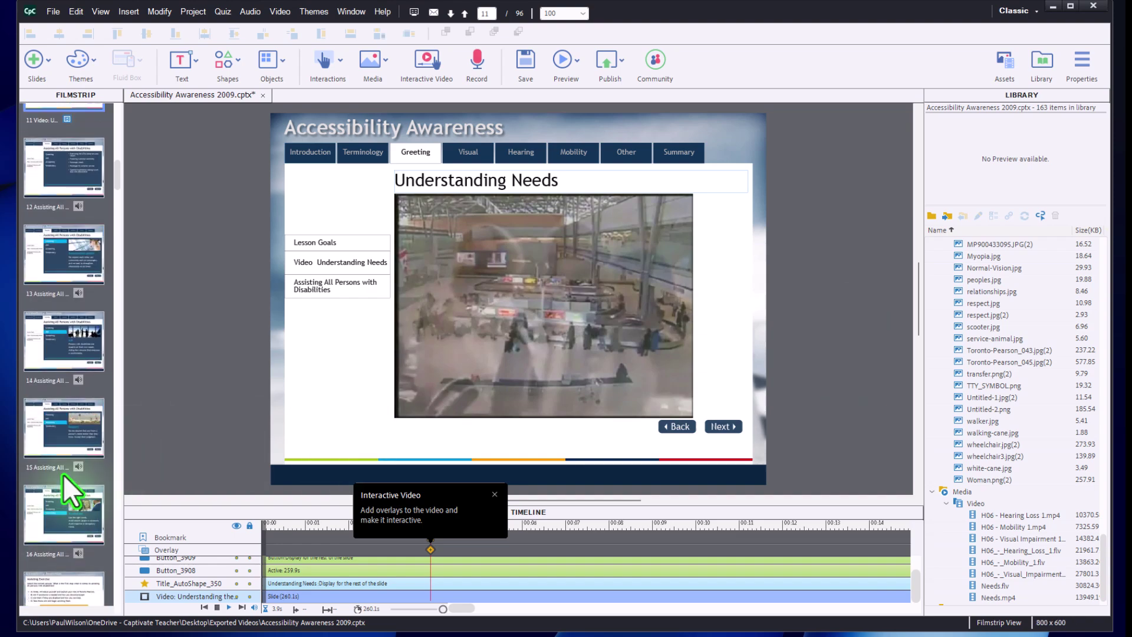
left_click(63, 550)
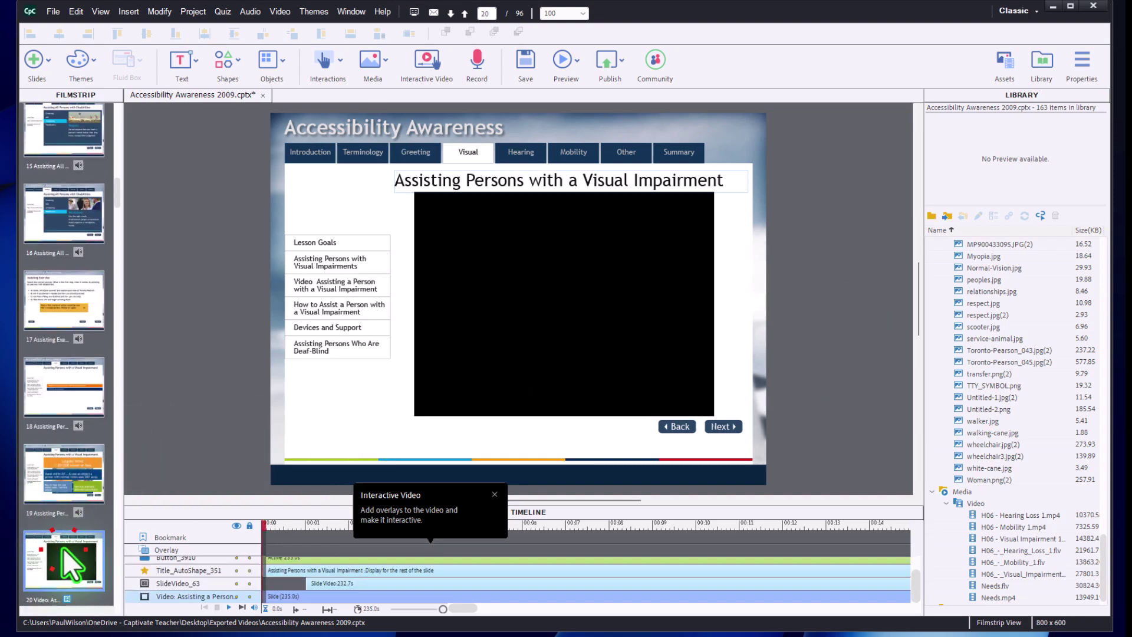
left_click(688, 257)
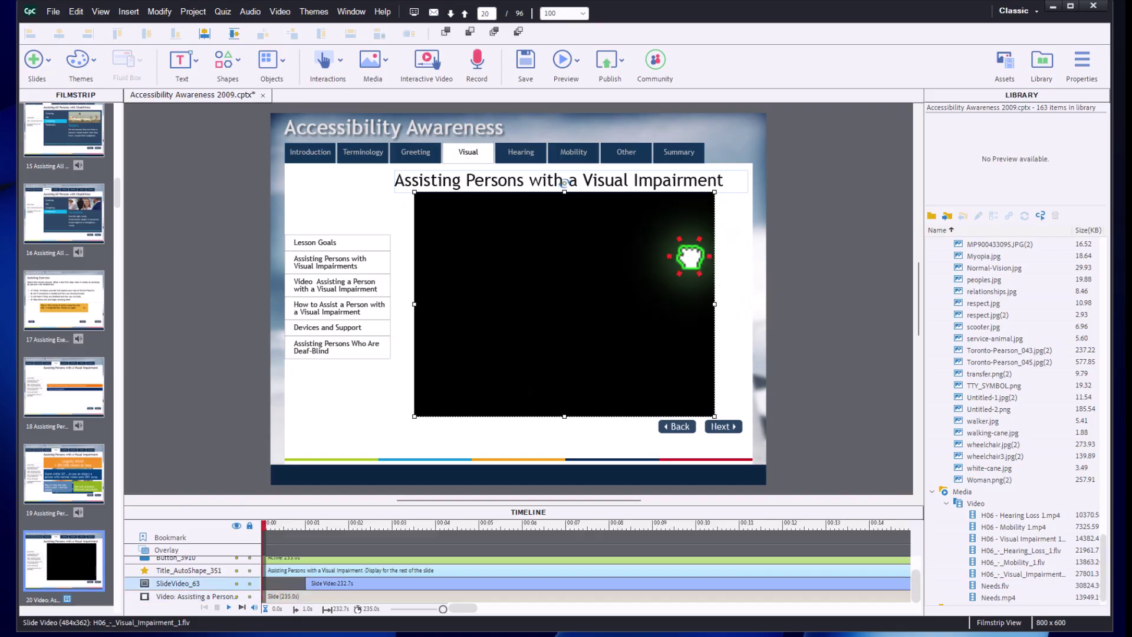
key("Delete")
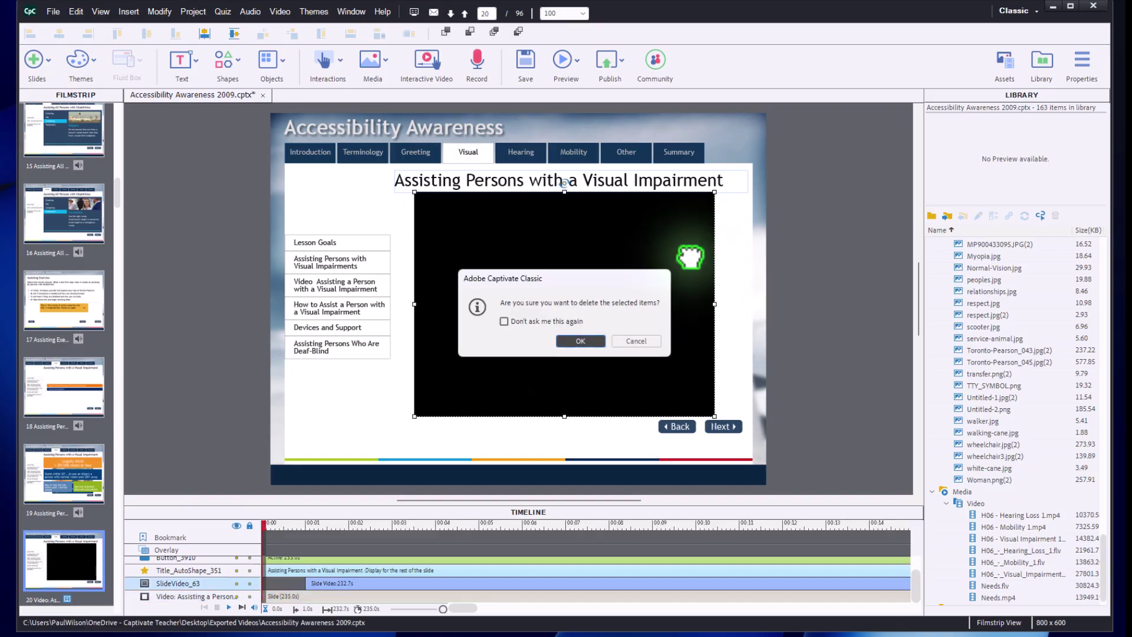
key("Return")
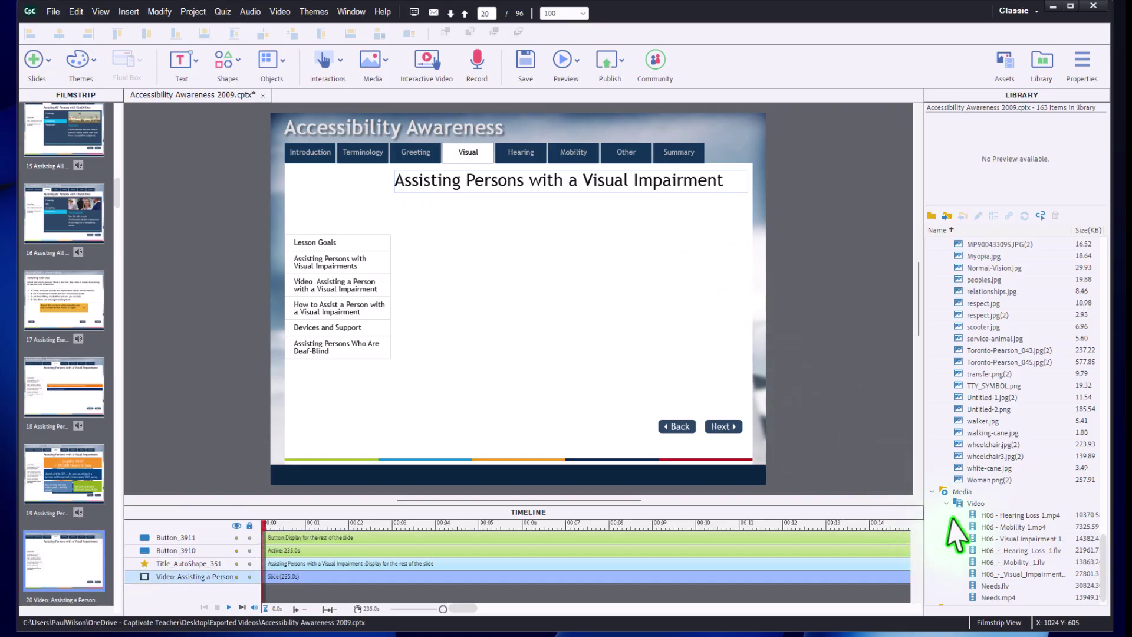
Insert H06 - Visual Impairment 1.mp4 from the Library as slide 20's slide video
left_click(1013, 539)
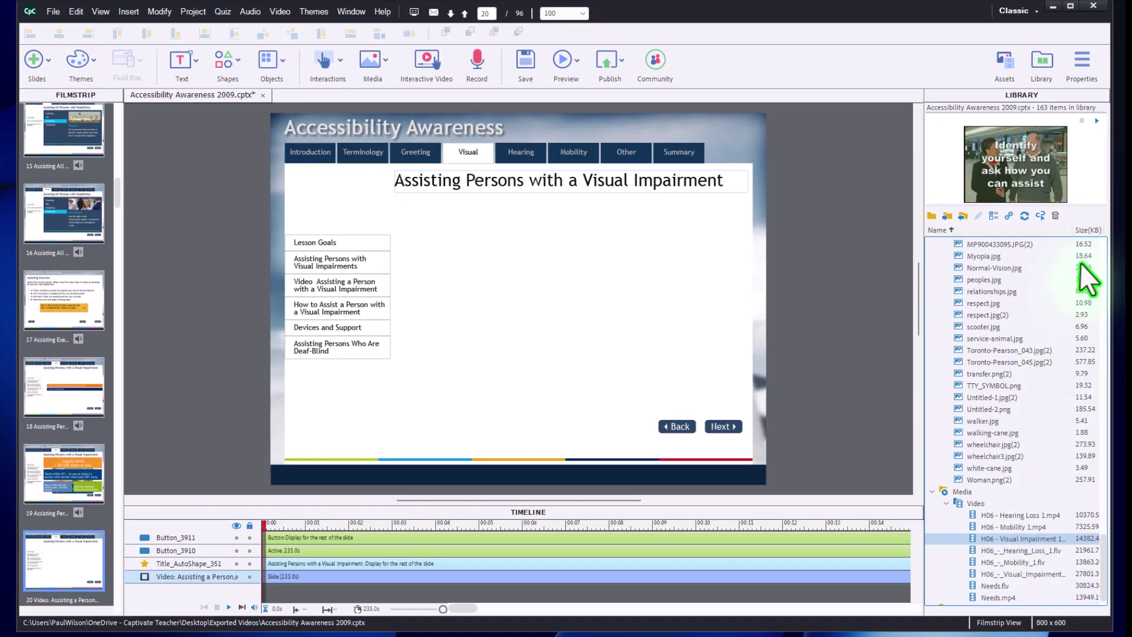
left_click_drag(1072, 229, 1085, 228)
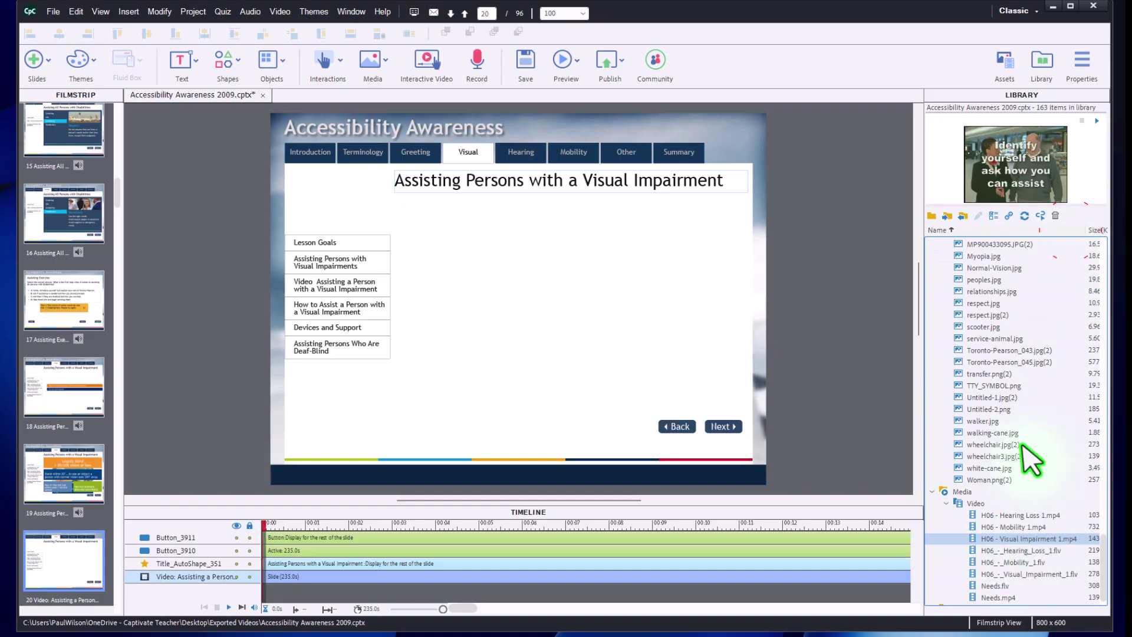
left_click_drag(1020, 535, 538, 316)
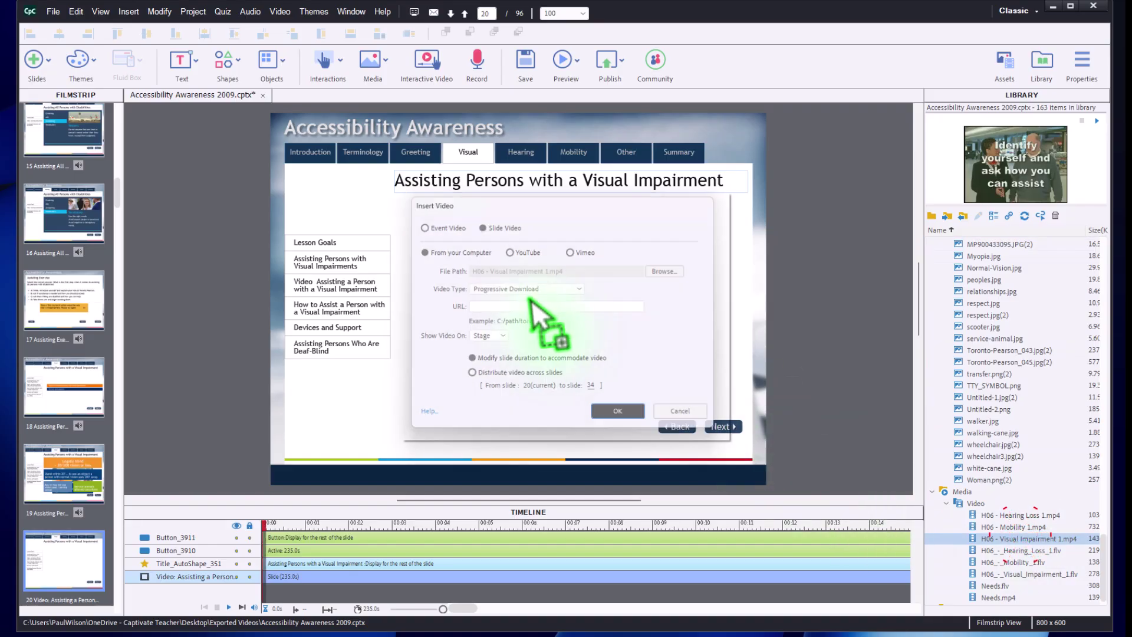
left_click(623, 417)
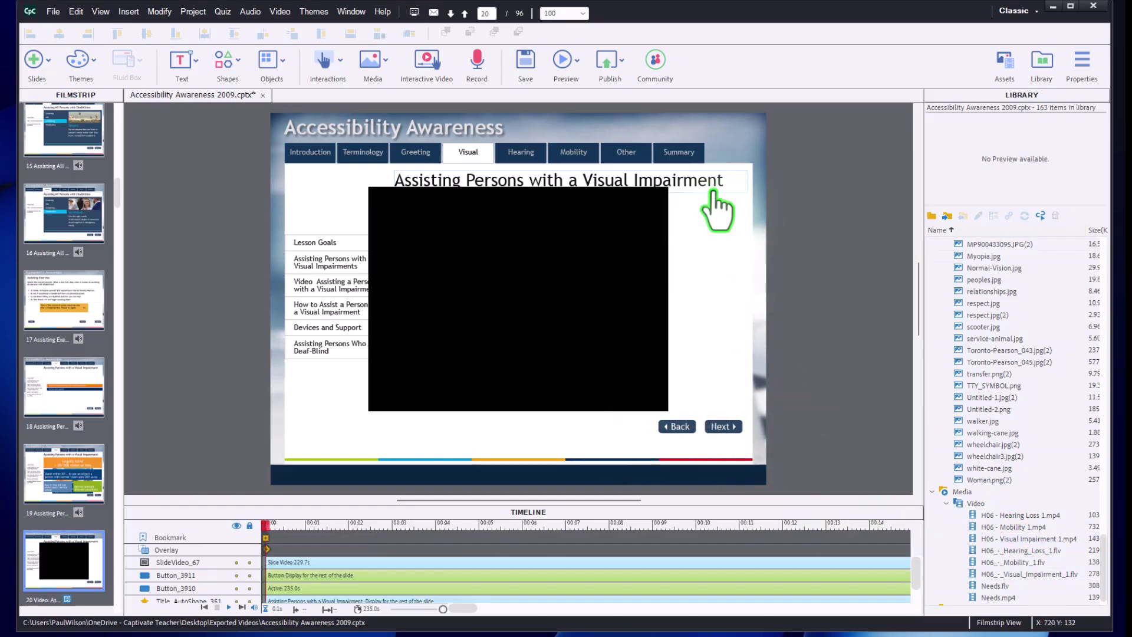
Left-align the Visual Impairment video with the slide 20 title
left_click(714, 187)
left_click(598, 238)
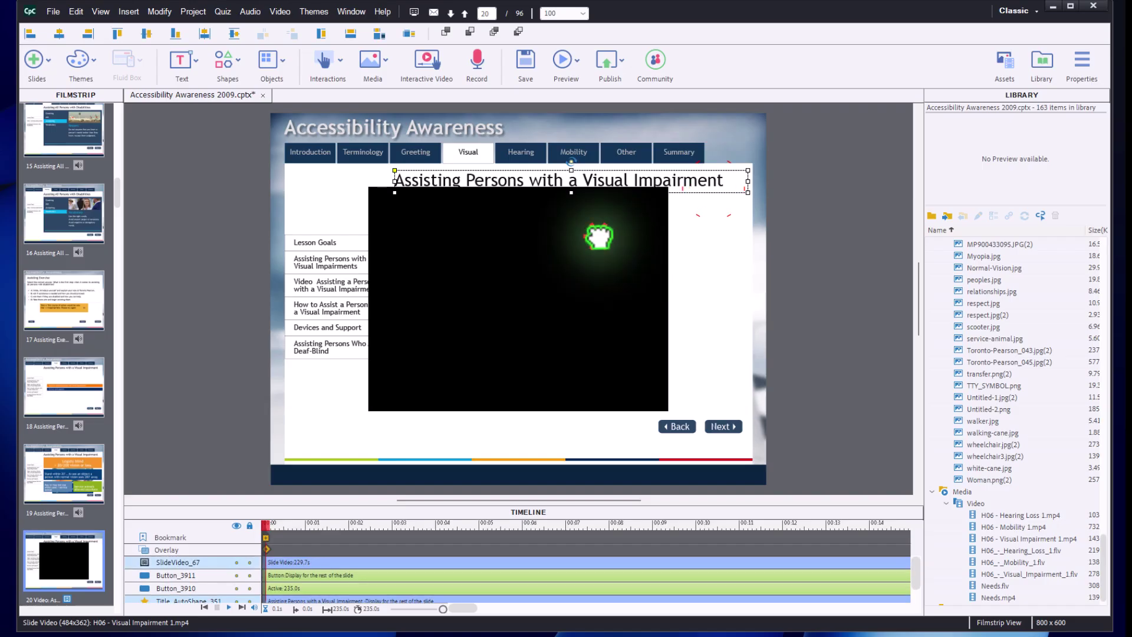
left_click(676, 426, "shift")
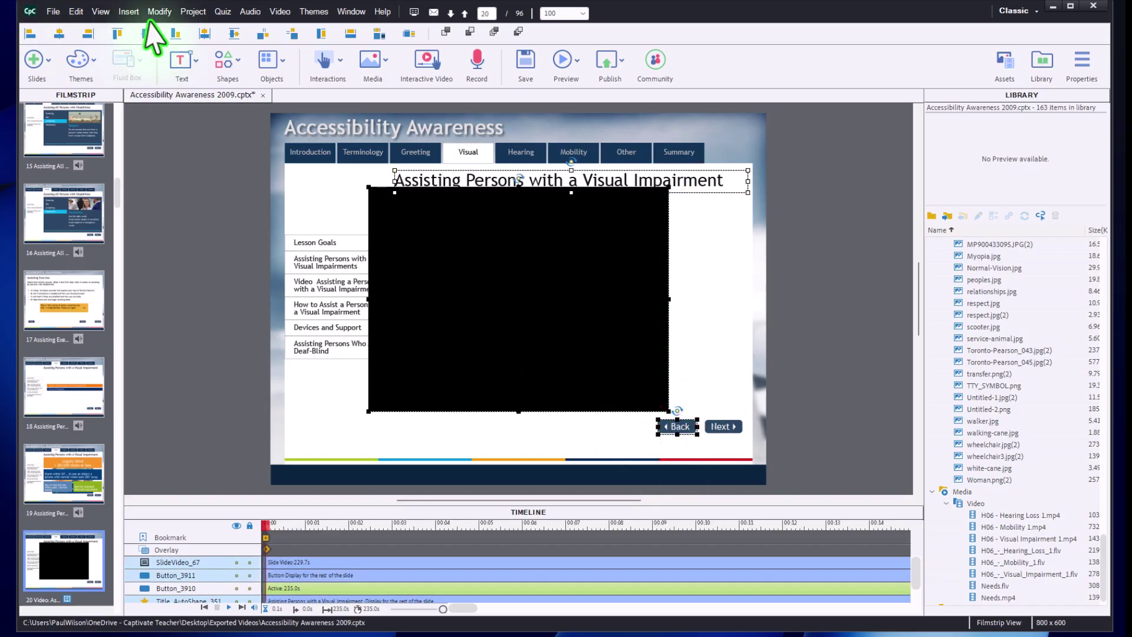
left_click(293, 33)
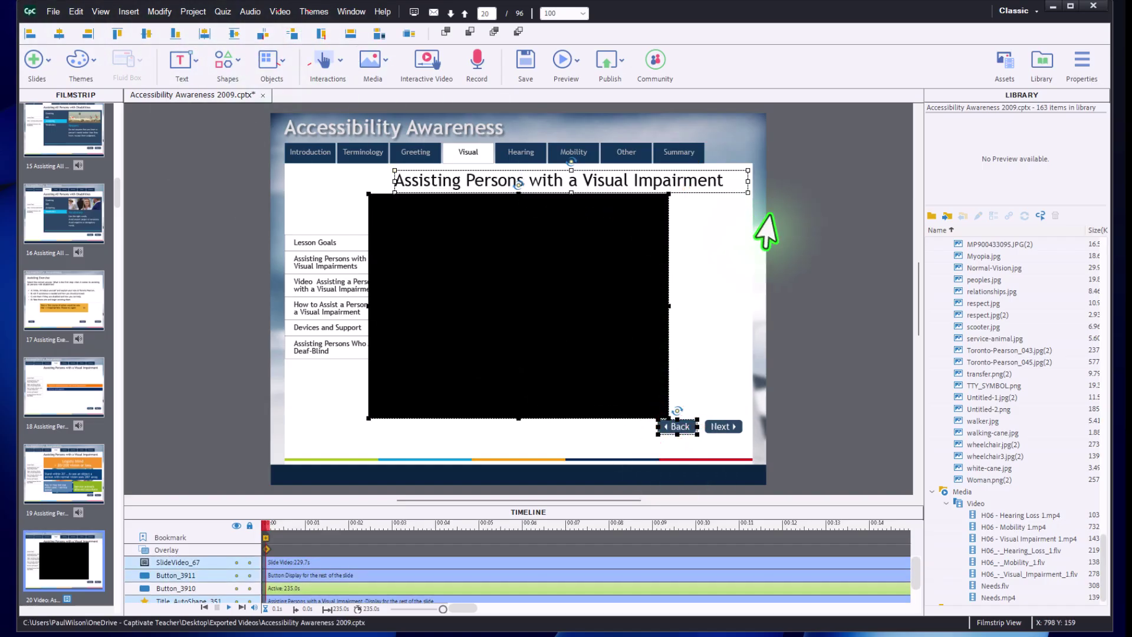
left_click(793, 212)
left_click(435, 260)
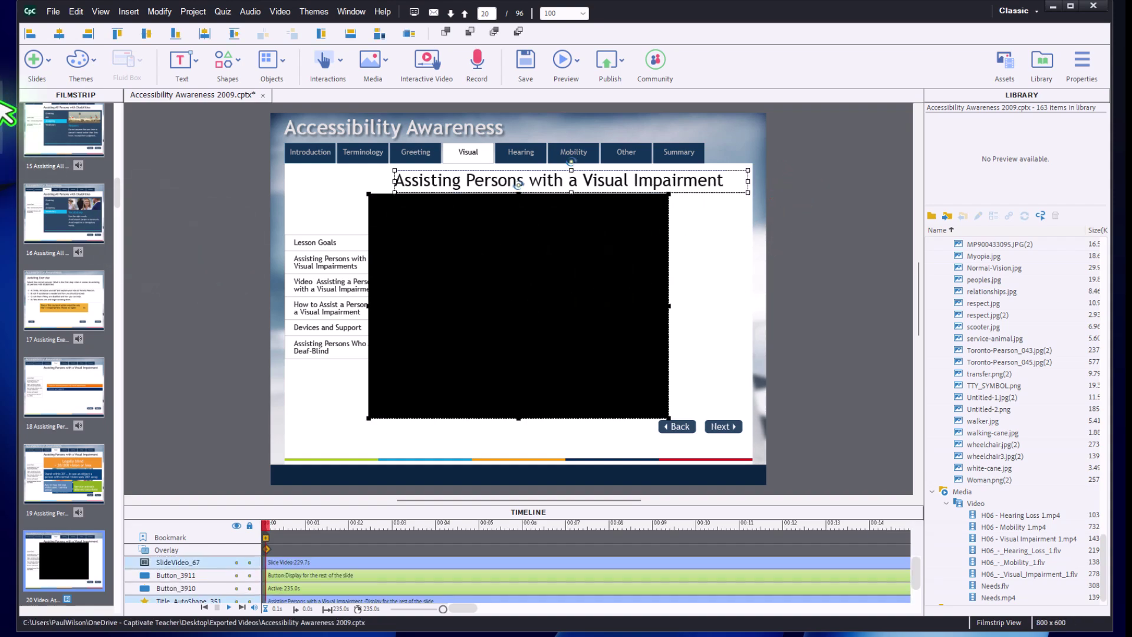
left_click(30, 34)
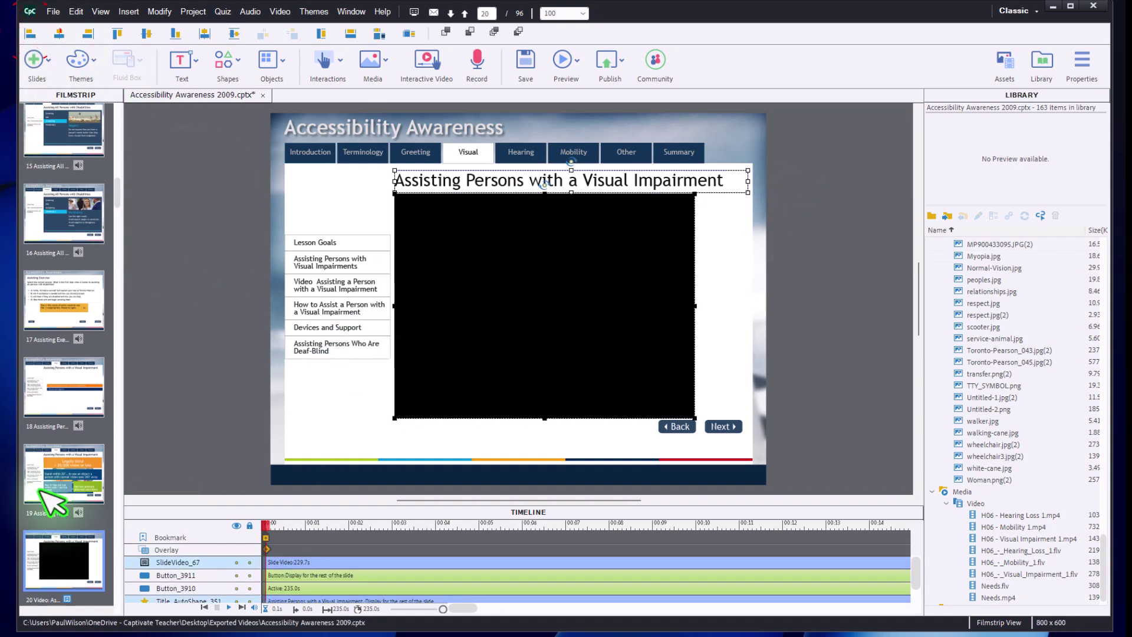
scroll(59, 450, "down", 10)
Delete the old slide video from slide 35
scroll(59, 450, "down", 3)
left_click(63, 357)
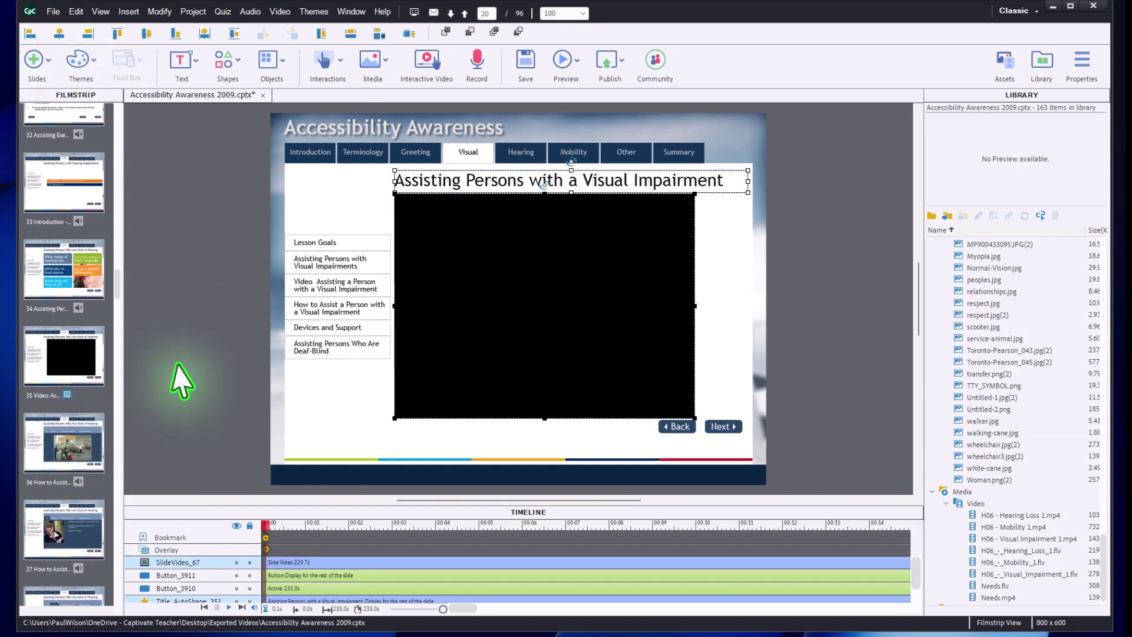
left_click(439, 329)
key("Delete")
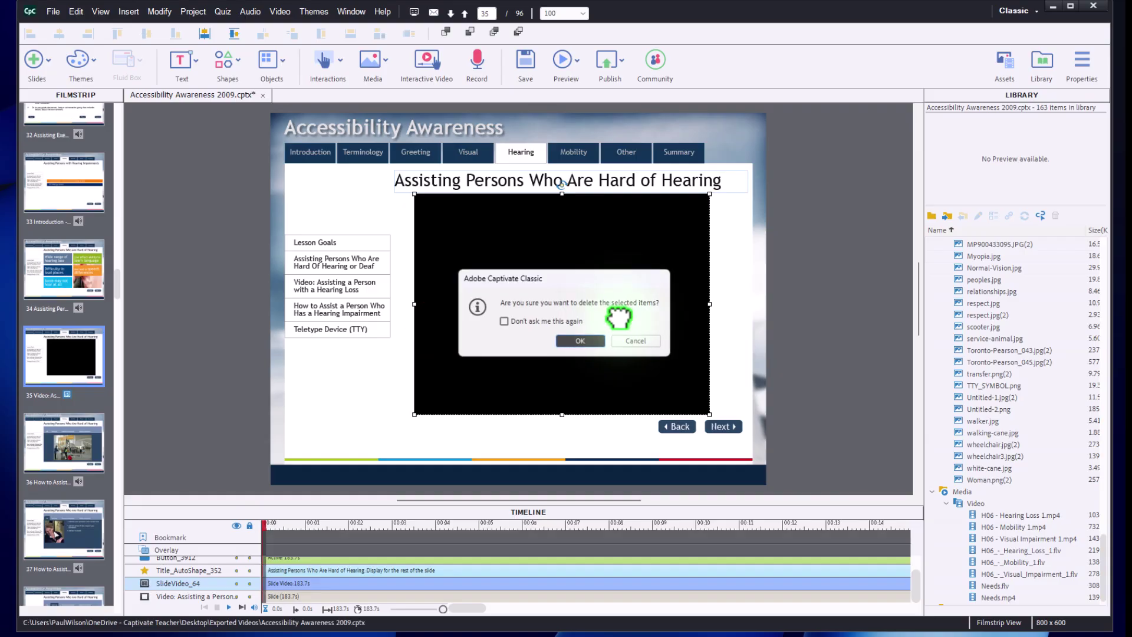
key("Return")
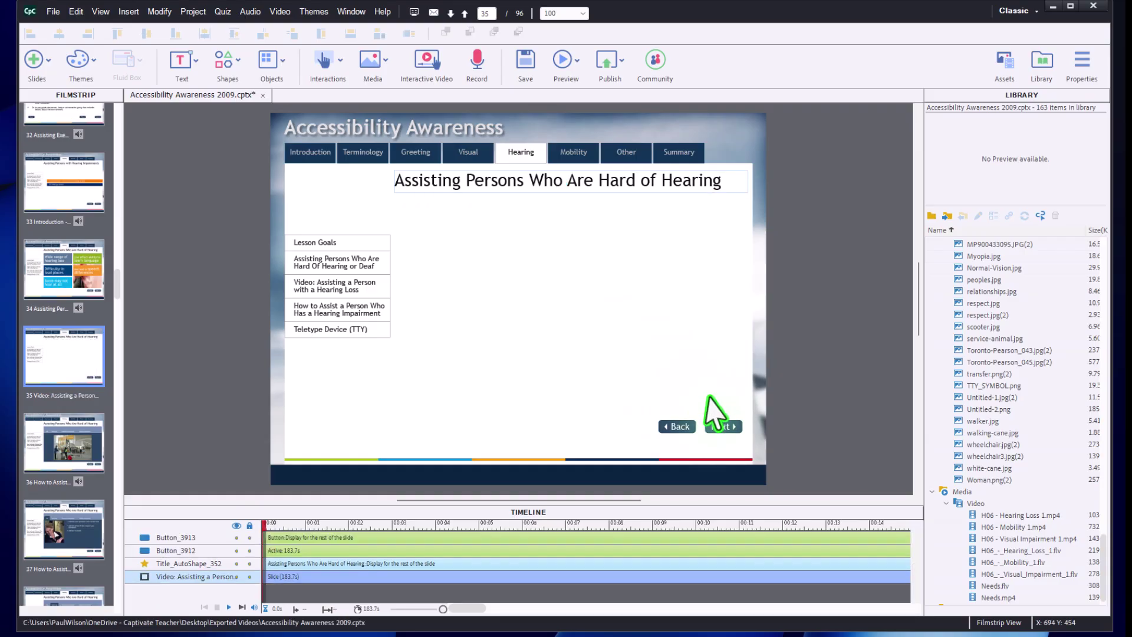
Insert H06 - Hearing Loss 1.mp4 from the Library as slide 35's slide video
left_click(1022, 515)
left_click_drag(1021, 514, 471, 259)
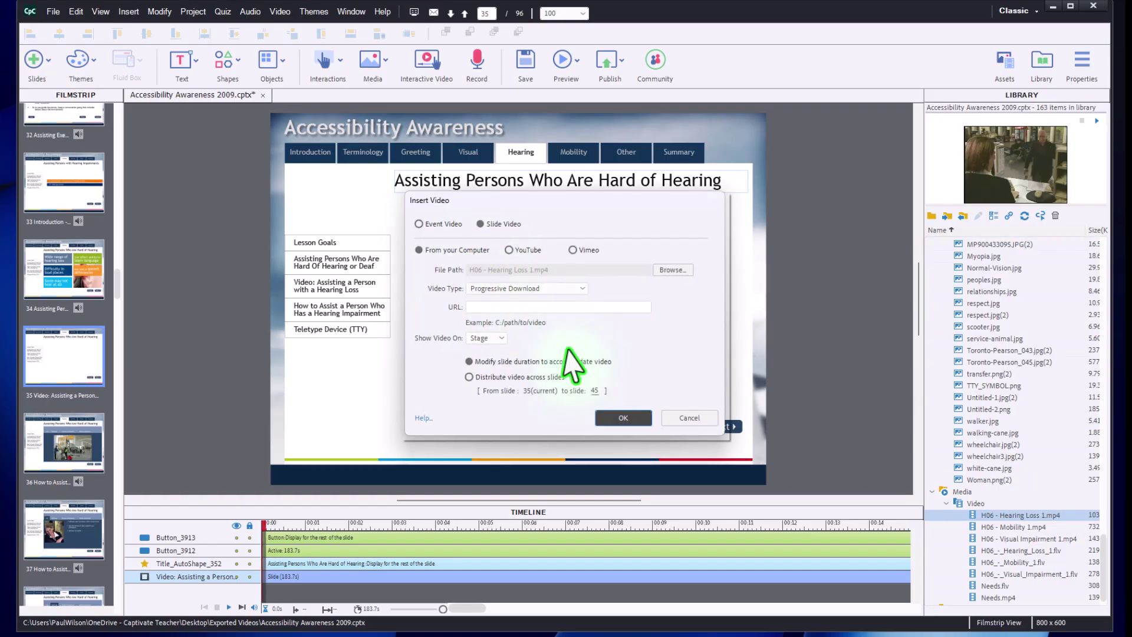
left_click(633, 417)
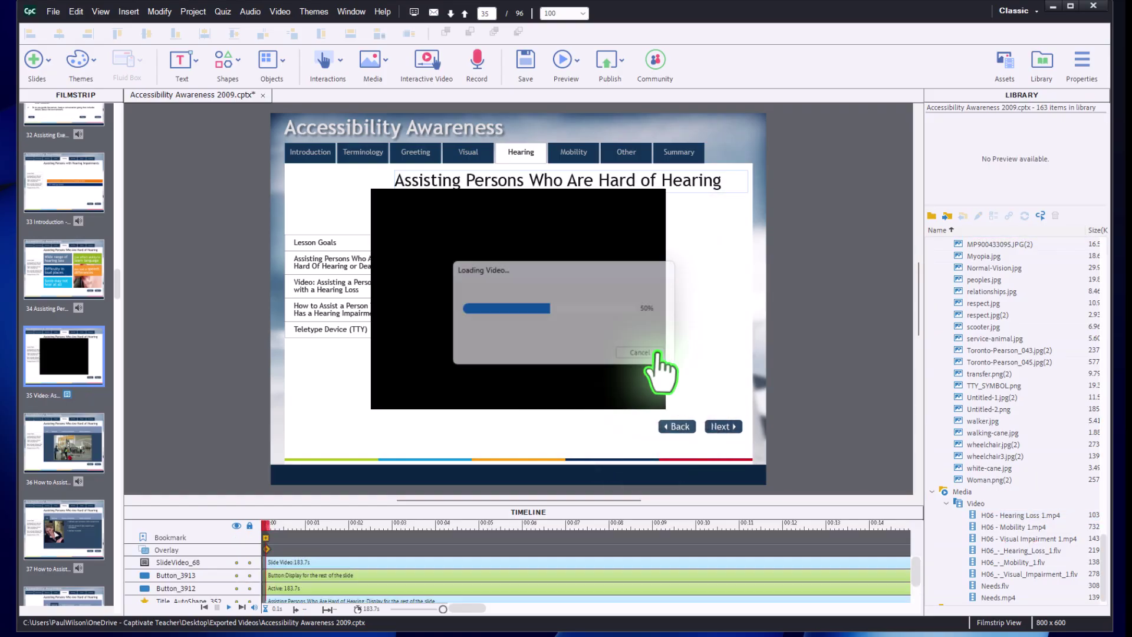
Left-align the Hearing Loss video with the slide 35 title
left_click(706, 184)
left_click(626, 232, "shift")
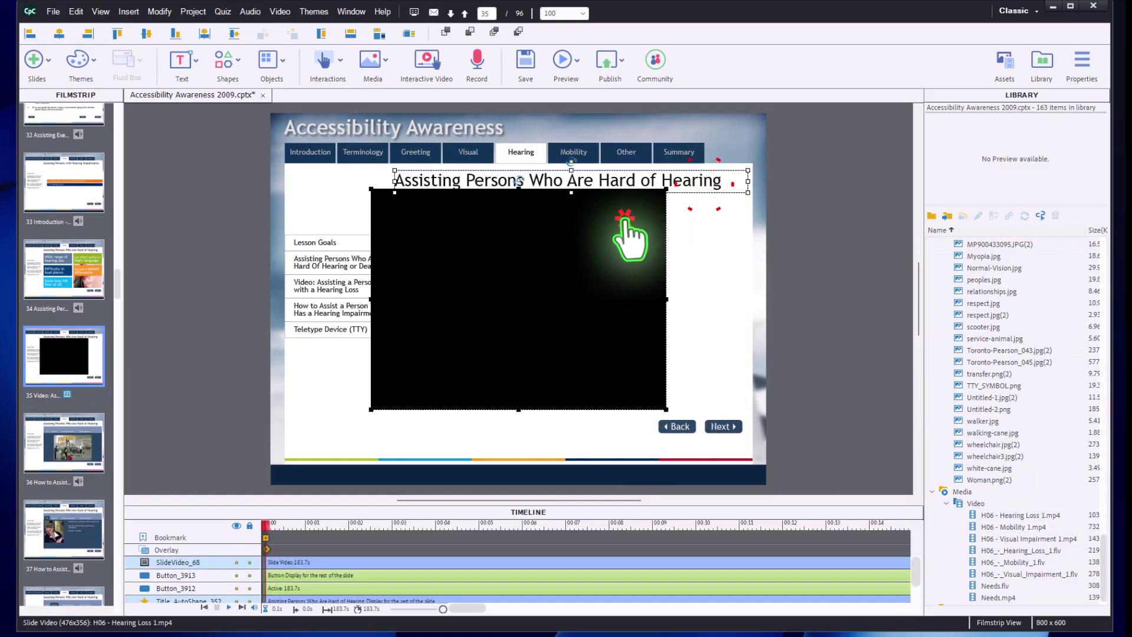
left_click(677, 426, "shift")
left_click(292, 34)
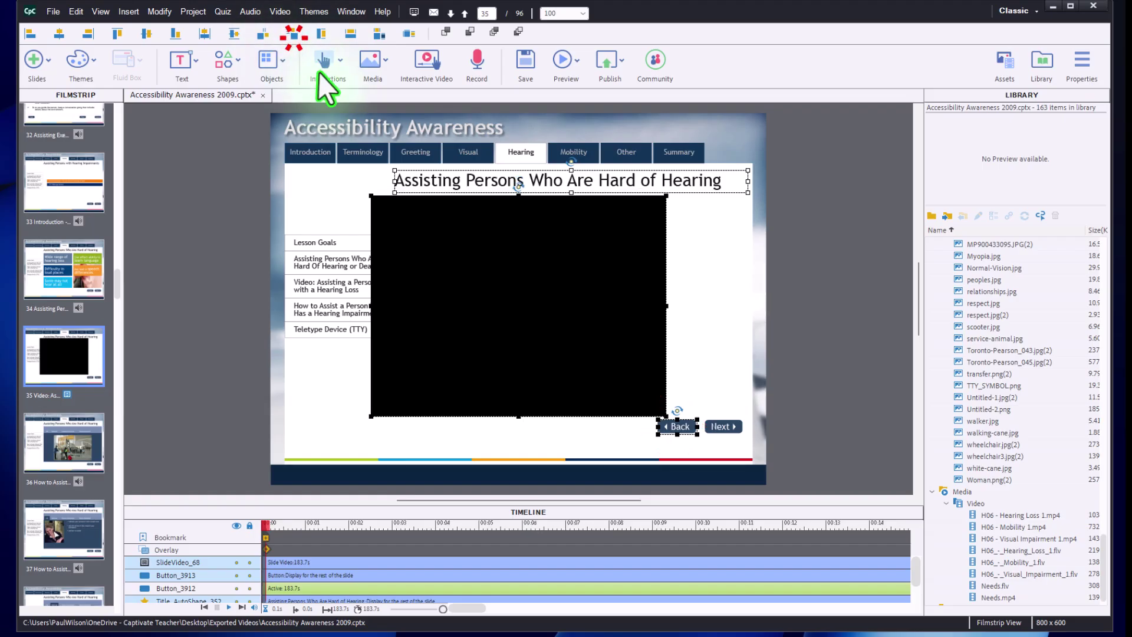
scroll(83, 409, "down", 10)
Delete the old FLV video from slide 46
scroll(83, 408, "down", 2)
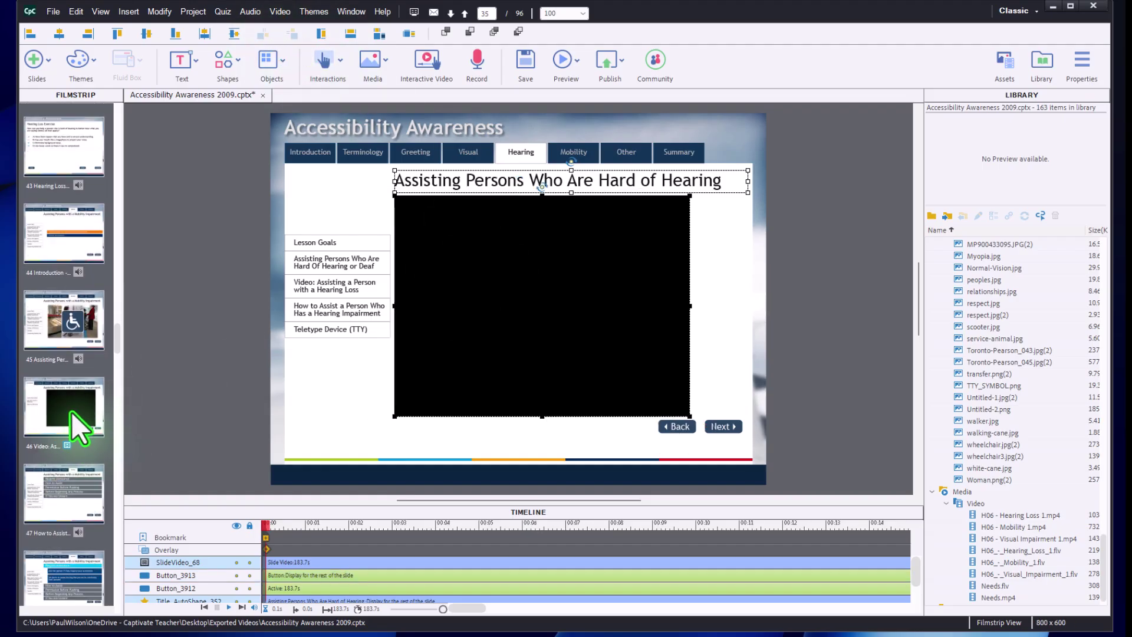
left_click(72, 411)
left_click(648, 298)
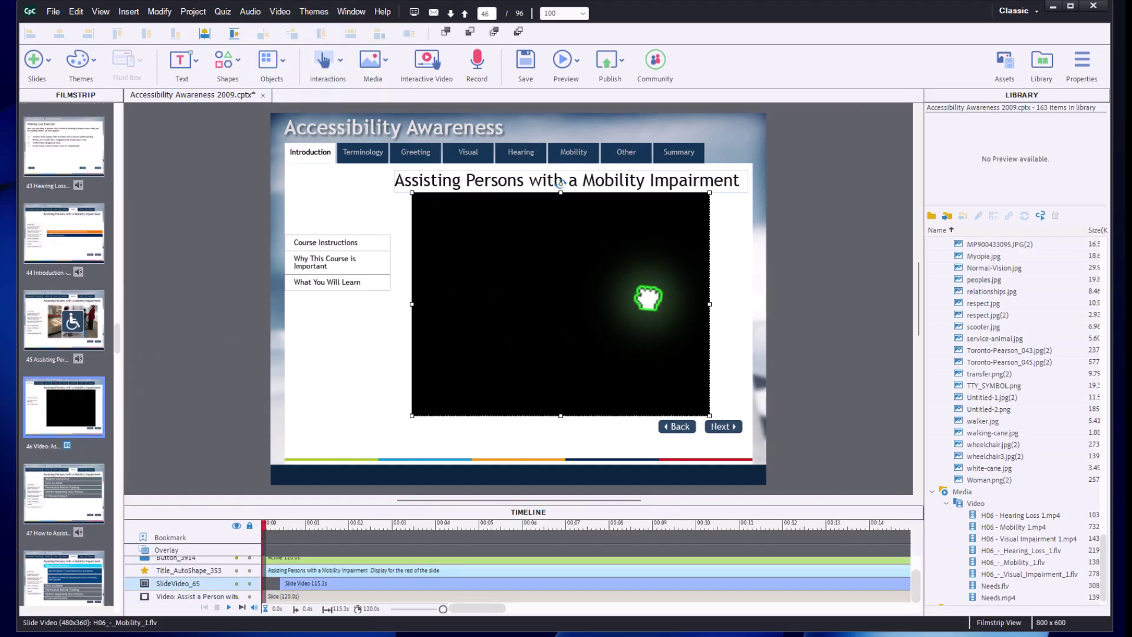
key("Delete")
key("Return")
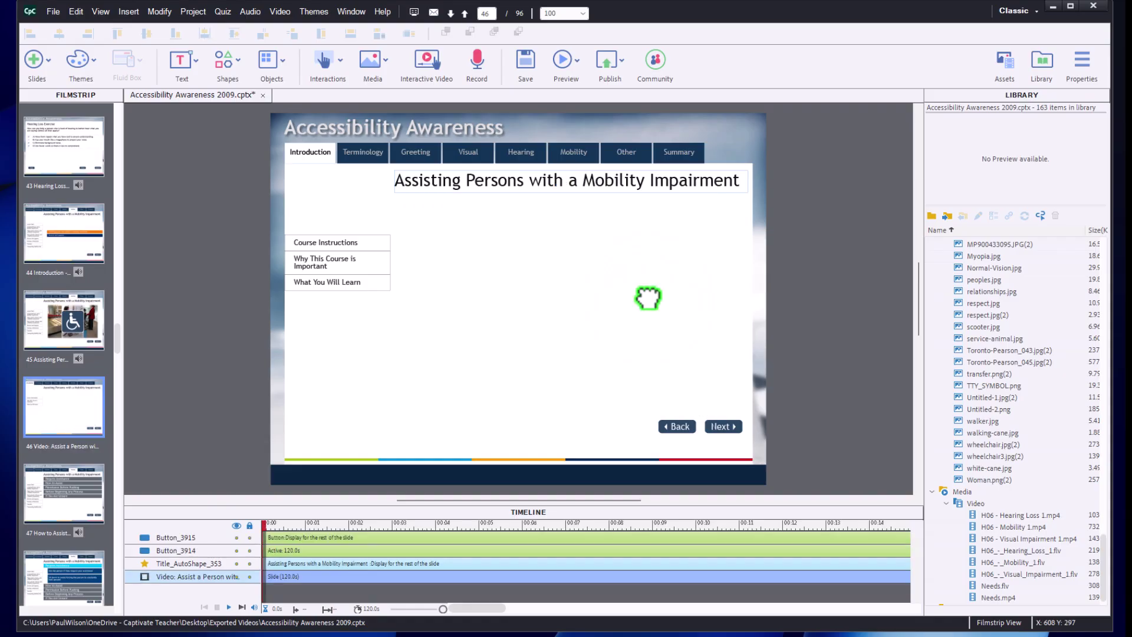
Insert H06 - Mobility 1.mp4 from the Library onto slide 46 and line it up left with the slide title
left_click(1023, 529)
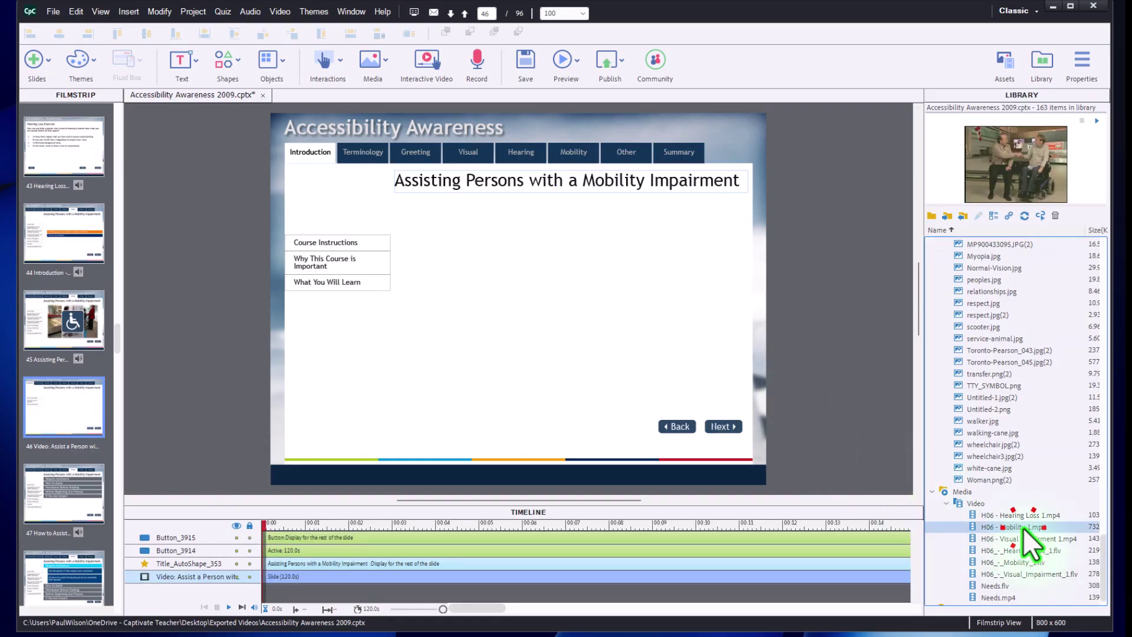
left_click_drag(1023, 528, 453, 272)
left_click(623, 418)
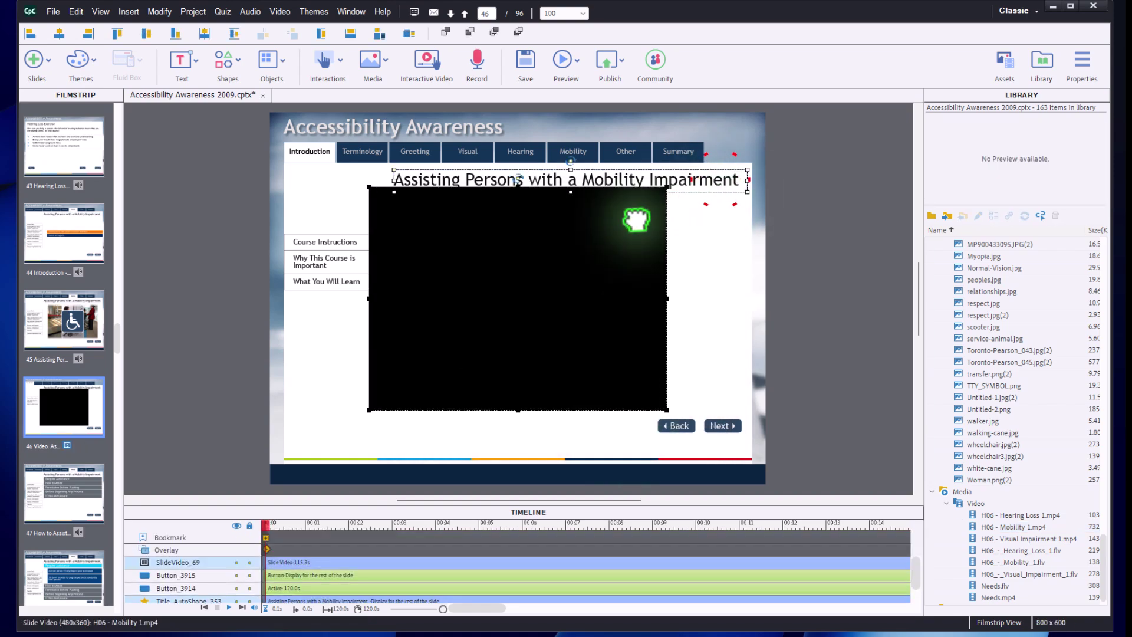
left_click(677, 426)
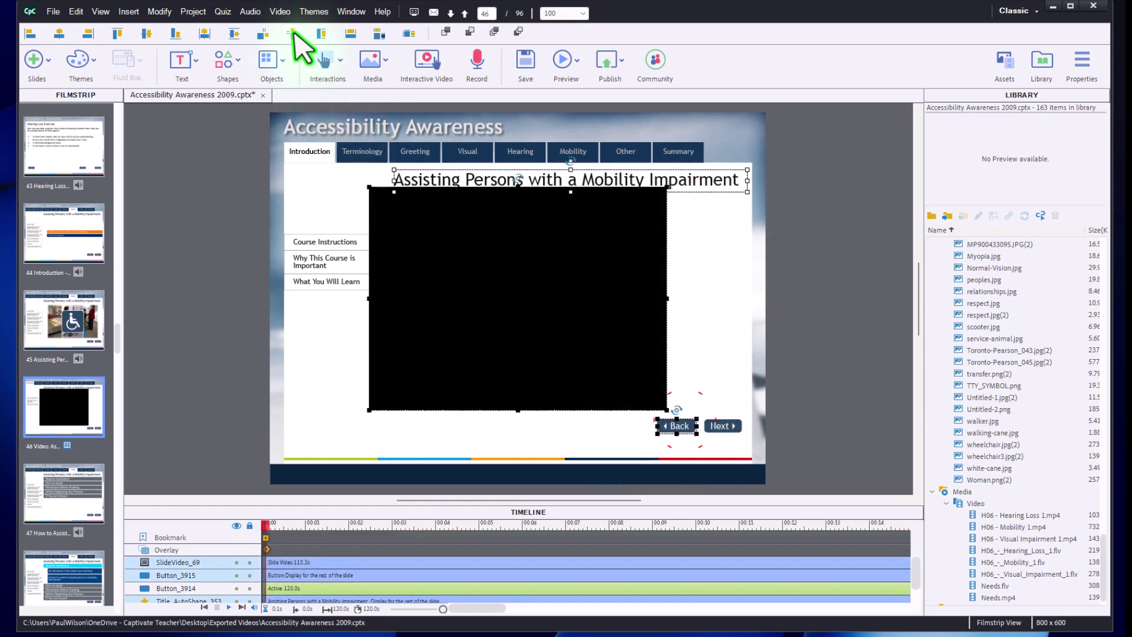
left_click(802, 281)
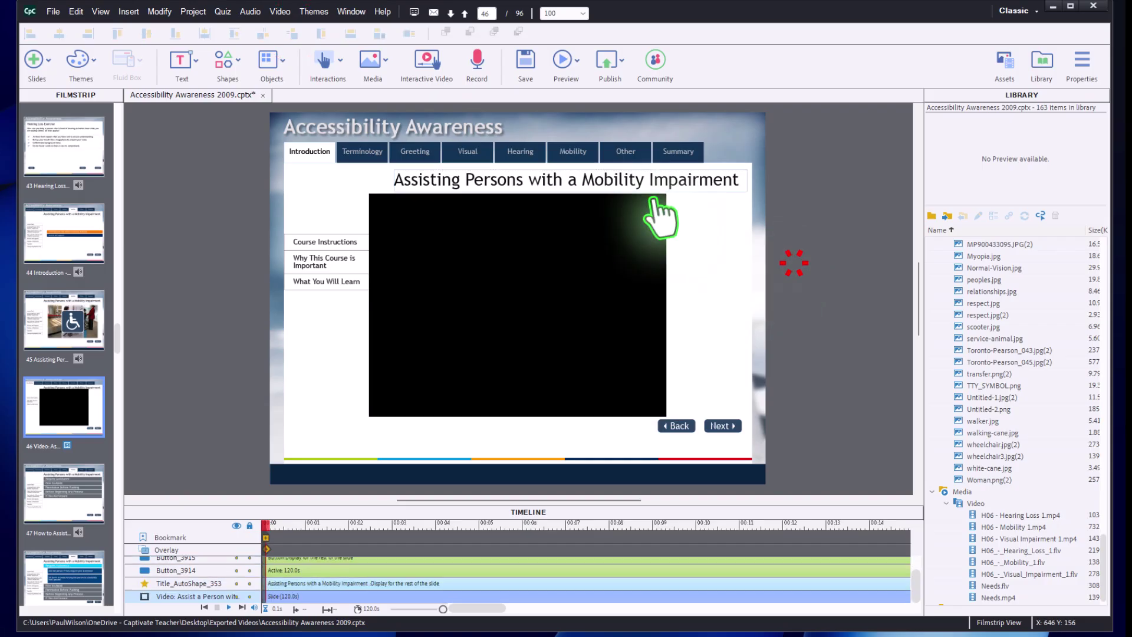
left_click(630, 173)
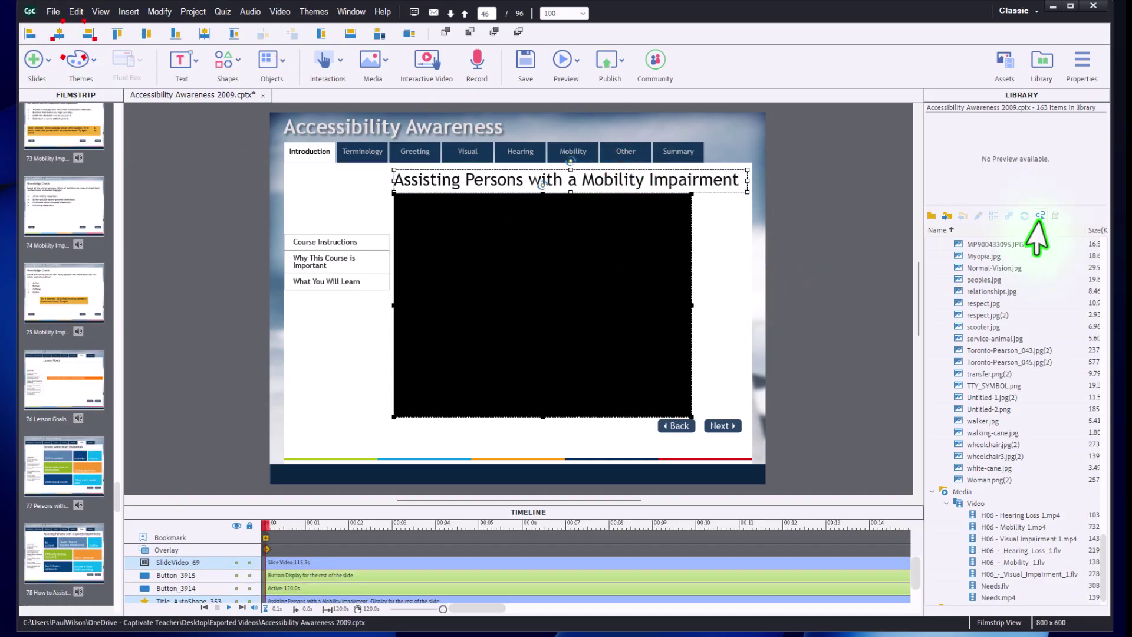
Delete the four unused FLV videos from the Library, leaving 159 items, then save the project
left_click(1041, 216)
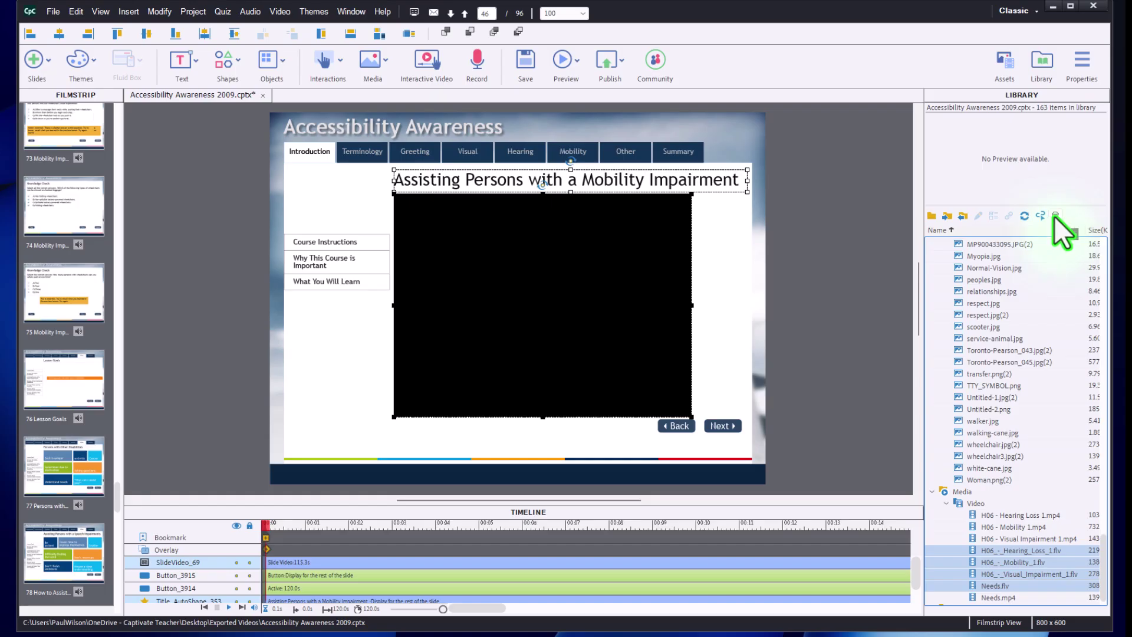
left_click(1054, 216)
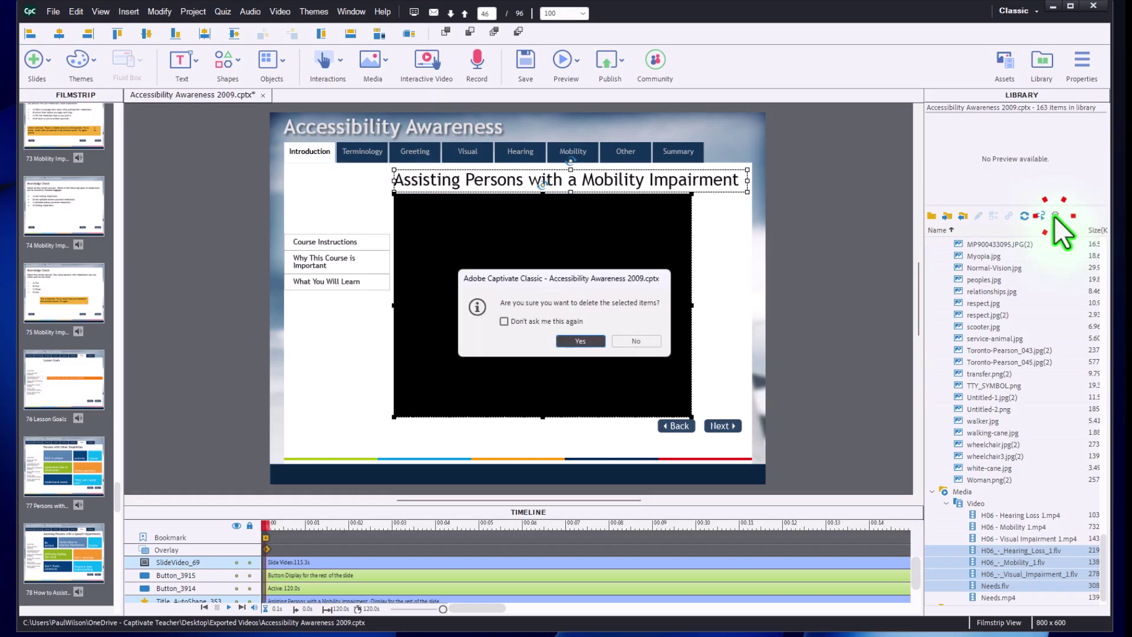
left_click(577, 342)
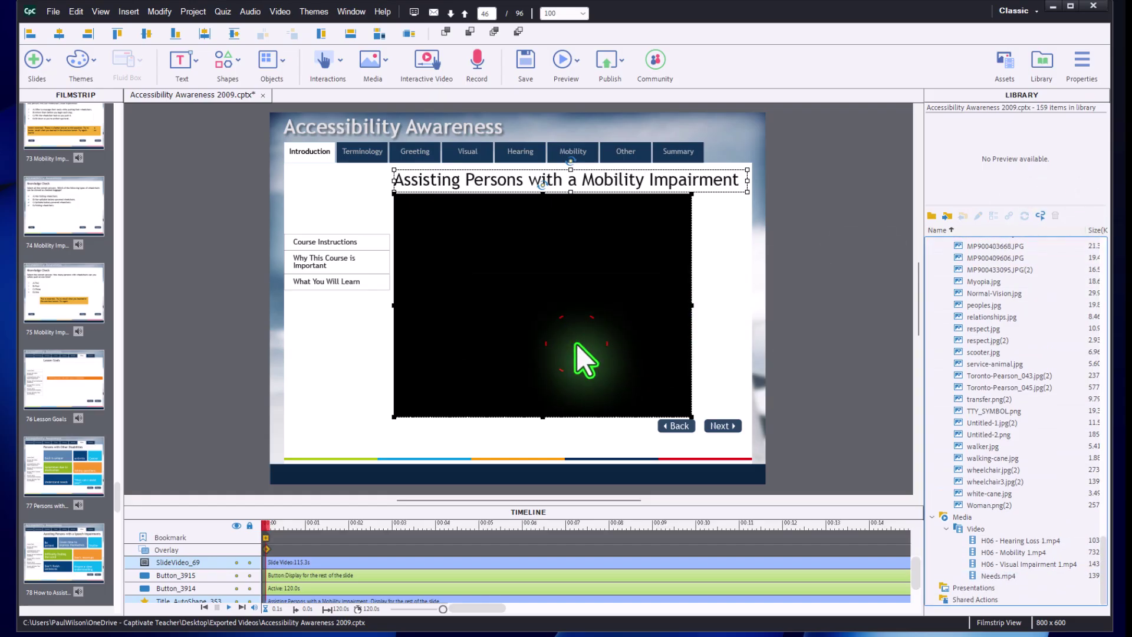
left_click(525, 61)
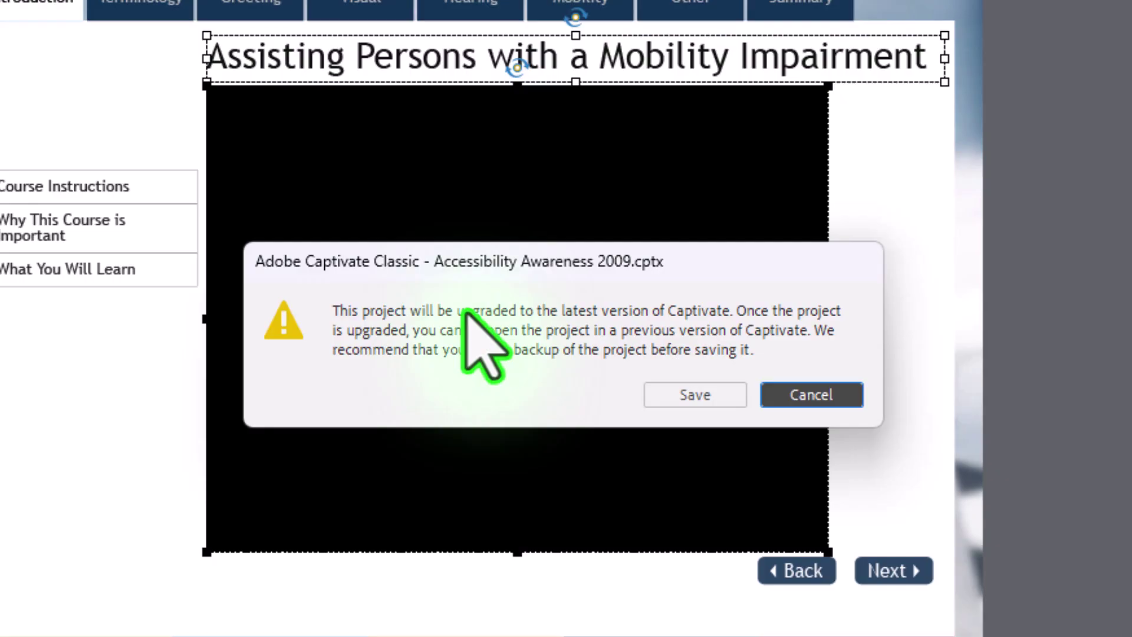
Accept upgrading Accessibility Awareness 2009.cptx to the latest Captivate version while saving
left_click(721, 396)
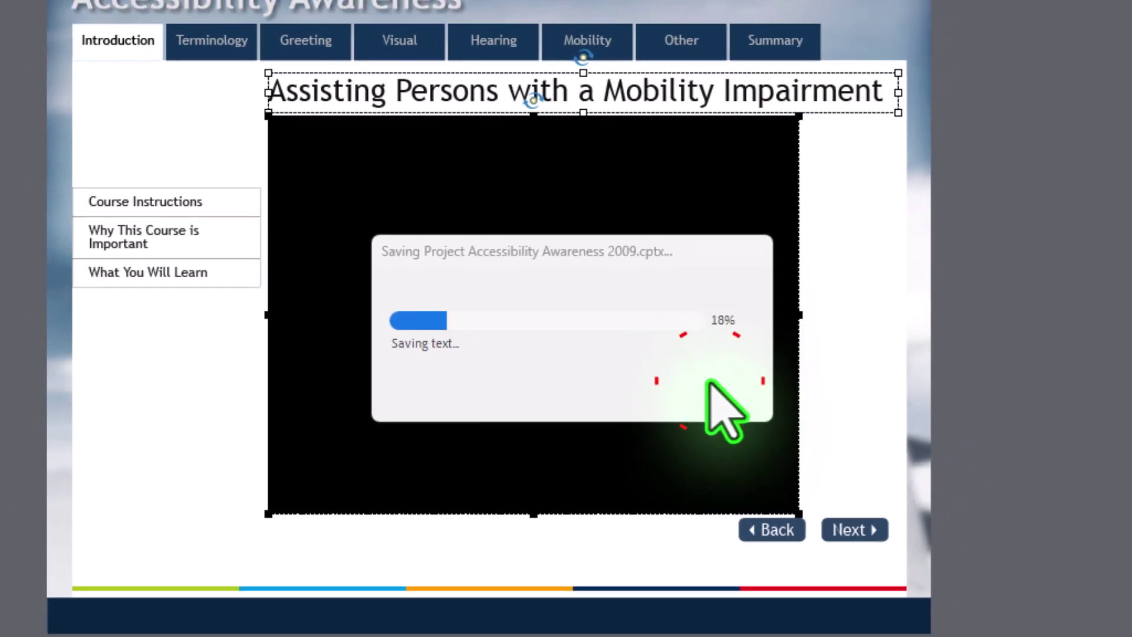